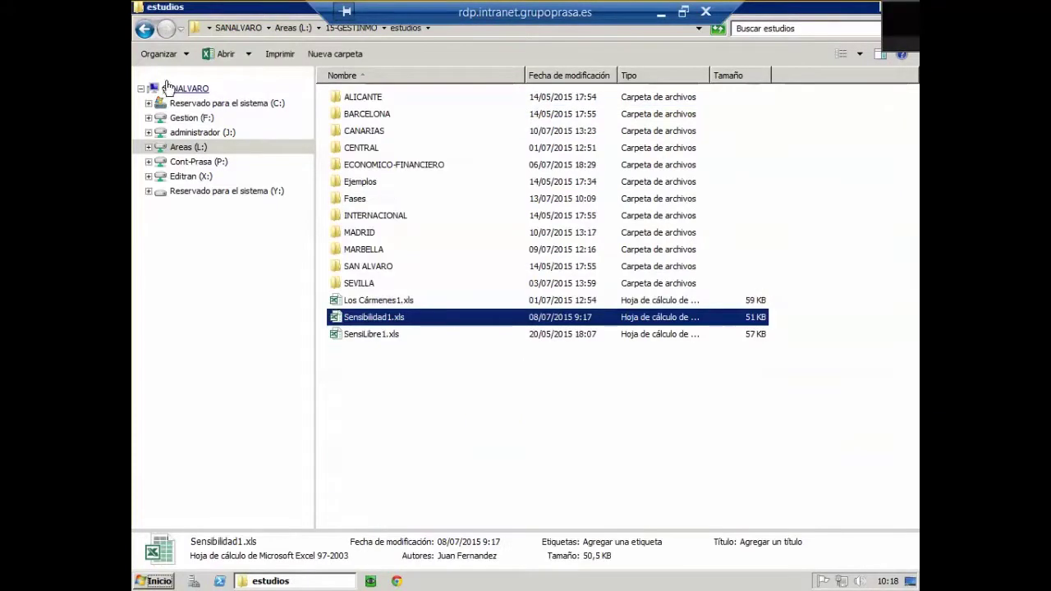
# Return to the 15-GESTINMO folder and load the Sensibilidad1.xls study in Gestinmo
pyautogui.click(145, 29)
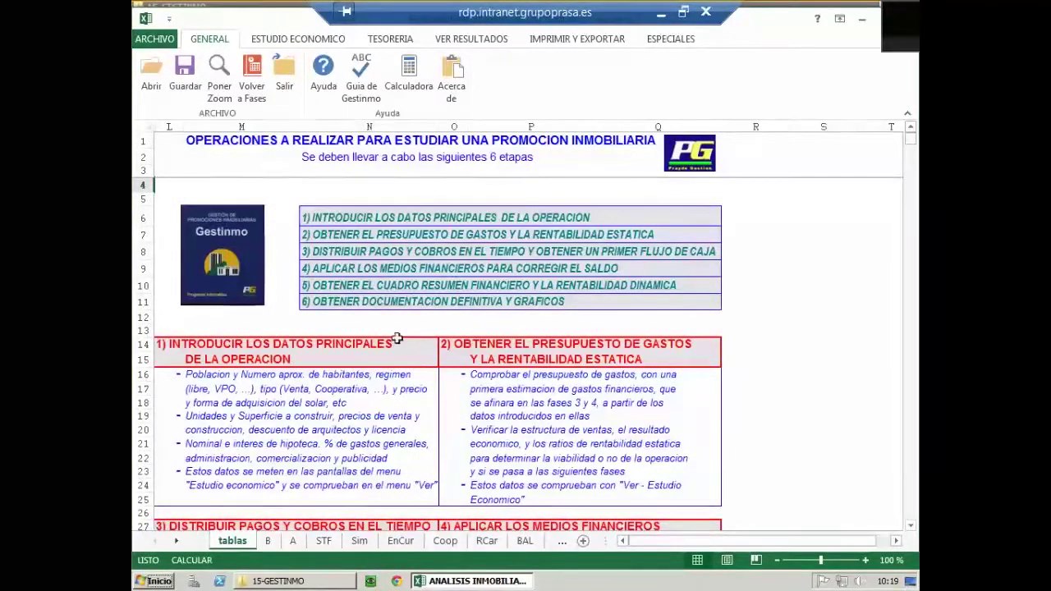
pyautogui.click(152, 70)
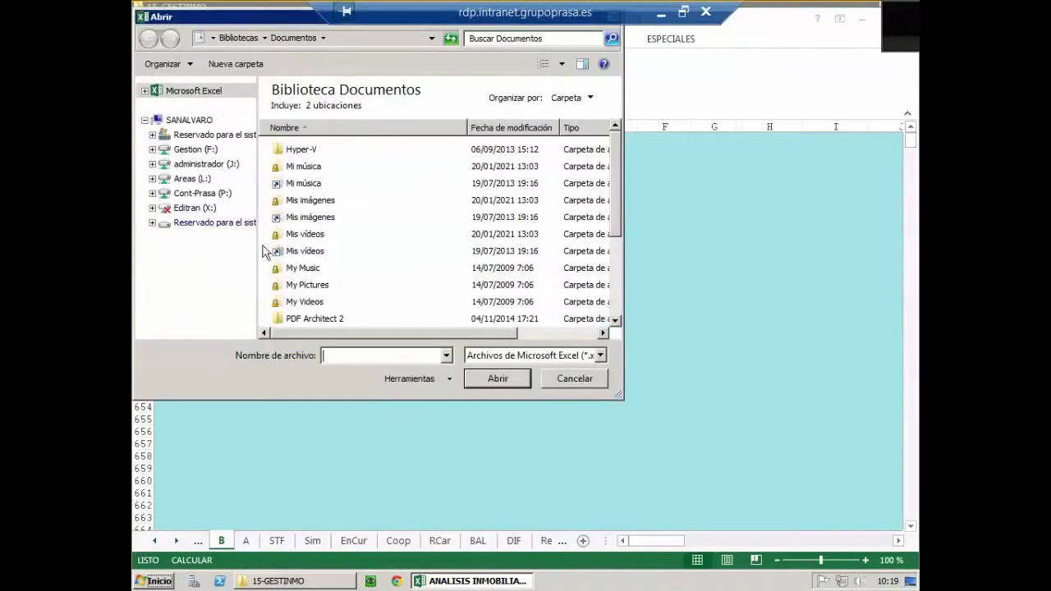
pyautogui.press('Escape')
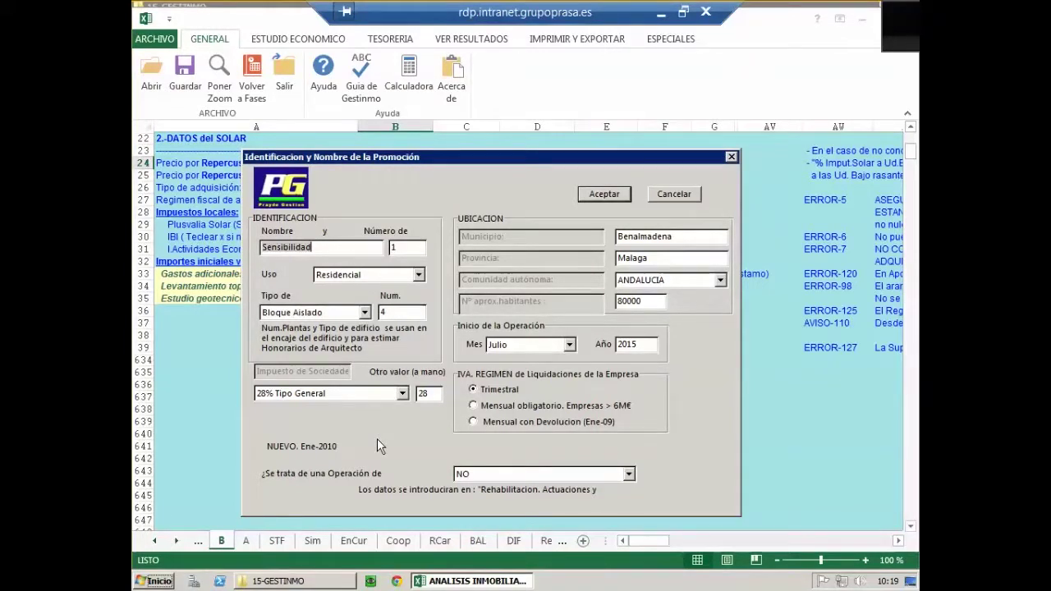
# Review the promotion's identification, its basic data and the land data of the economic study
pyautogui.click(664, 194)
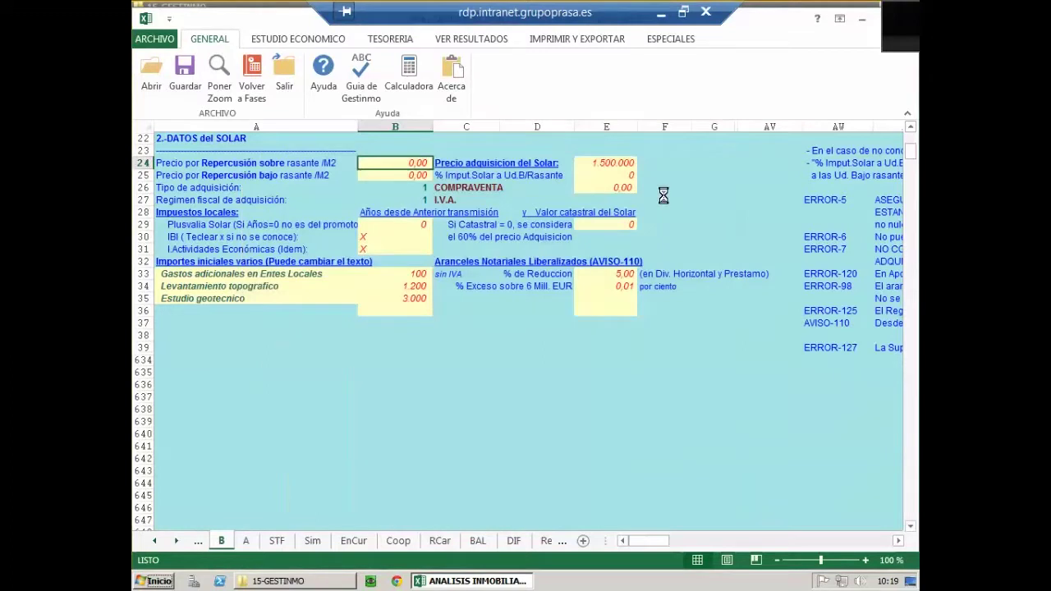
pyautogui.click(286, 39)
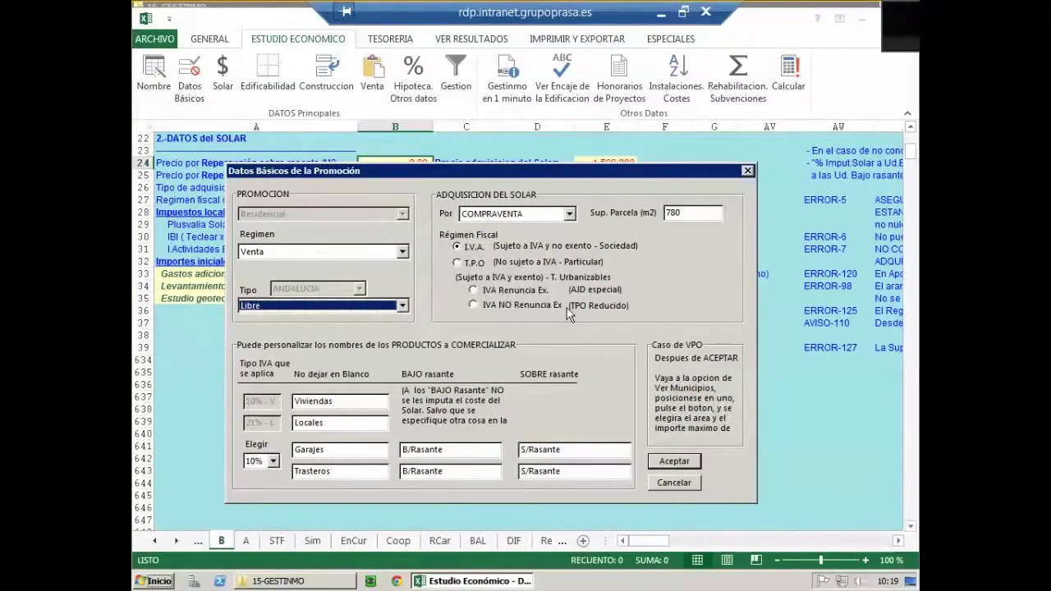
pyautogui.click(680, 485)
pyautogui.click(224, 75)
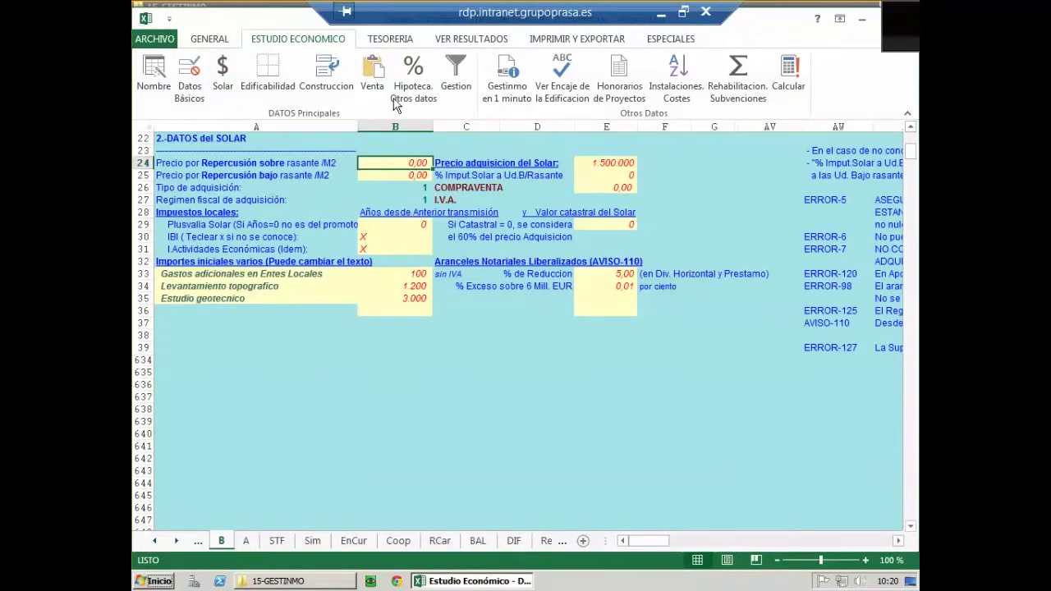
# Review the economic study's buildability, construction price and sale price data
pyautogui.click(265, 74)
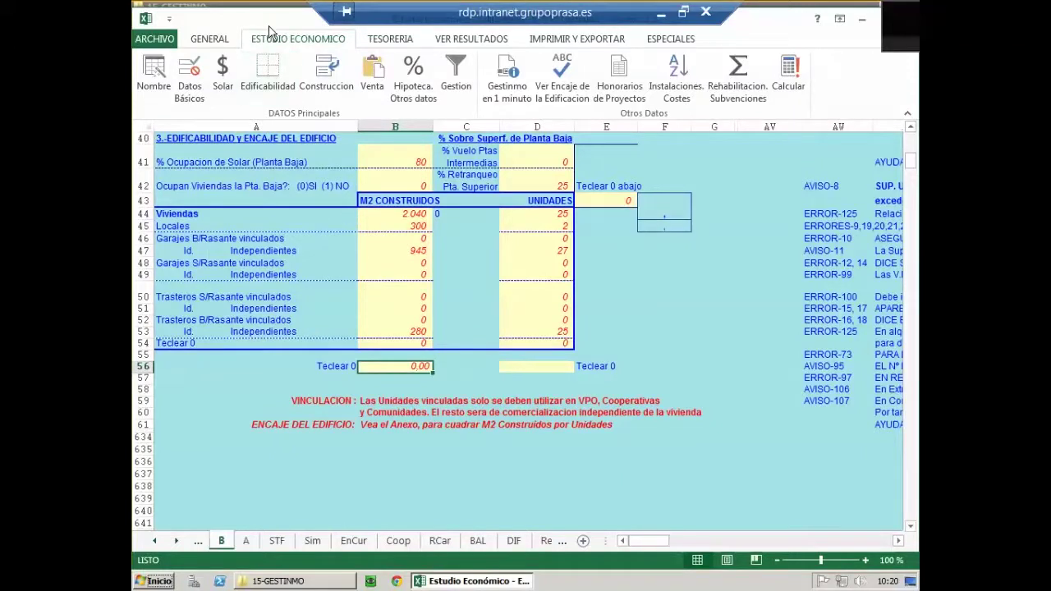
pyautogui.click(328, 97)
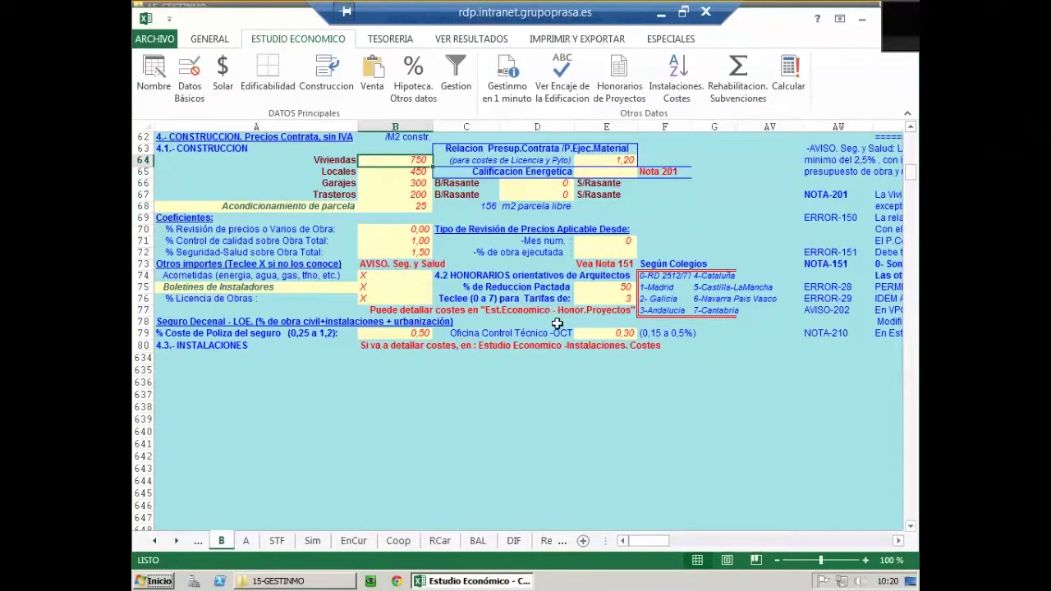
pyautogui.click(372, 82)
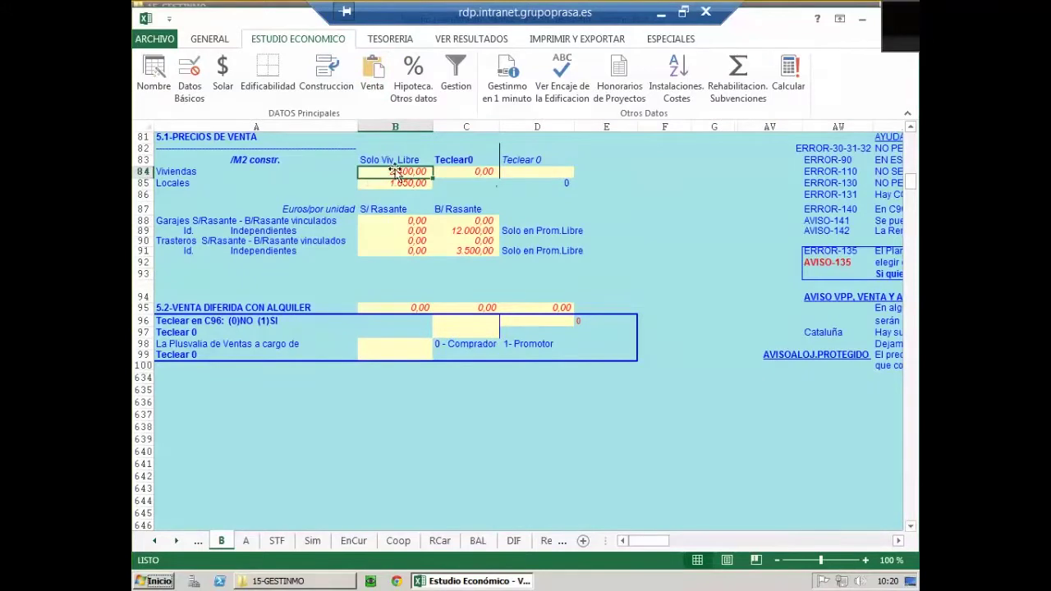
# Review the mortgage loan data and the land acquisition, general and marketing expense percentages
pyautogui.click(412, 82)
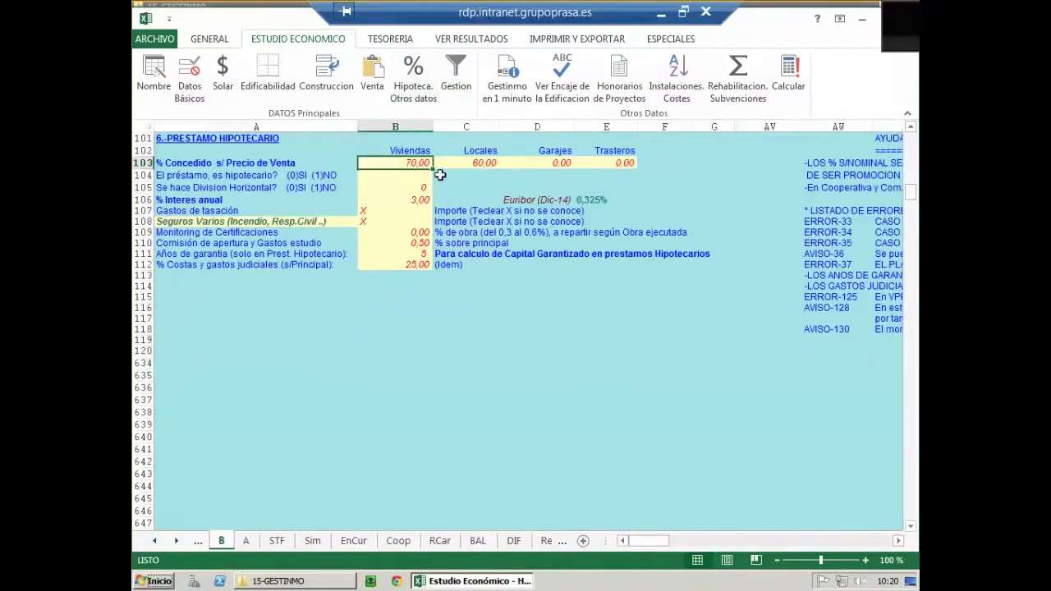
pyautogui.click(456, 82)
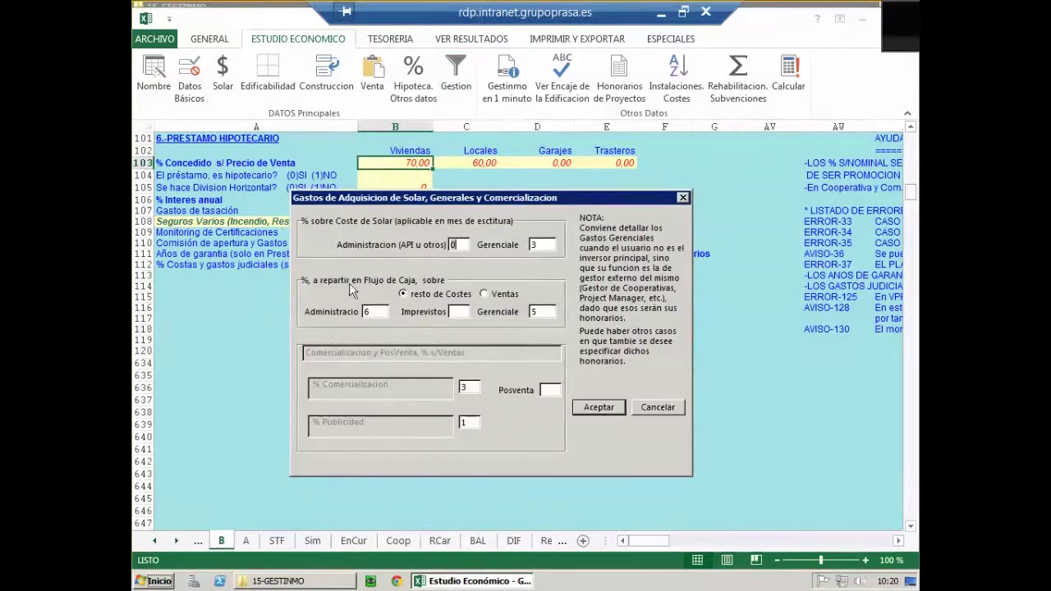
pyautogui.click(612, 409)
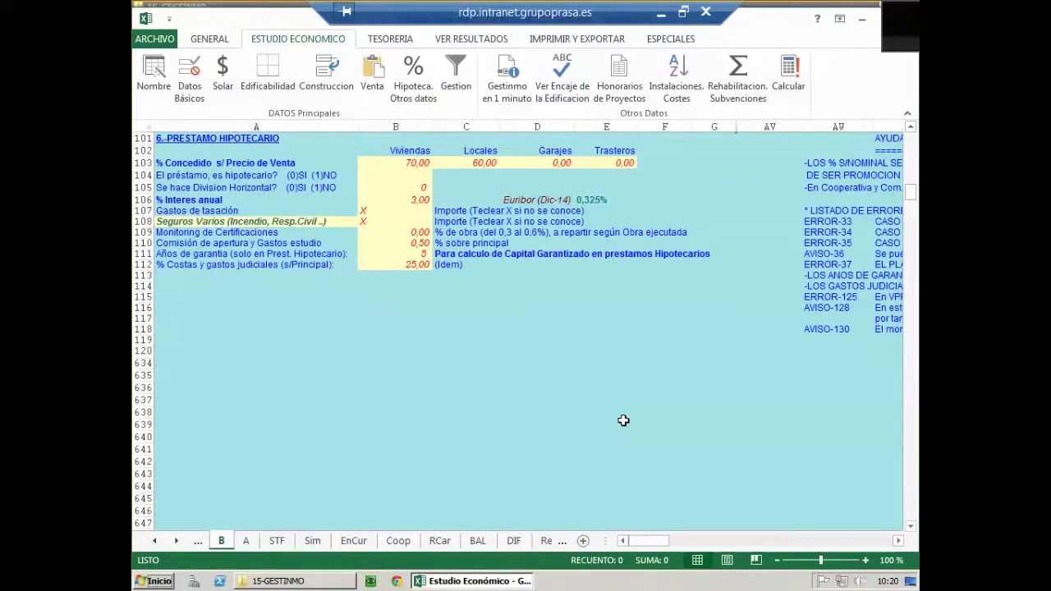
# Display the economic study and budget results and examine the cost shares of the total land and construction budgets
pyautogui.click(387, 41)
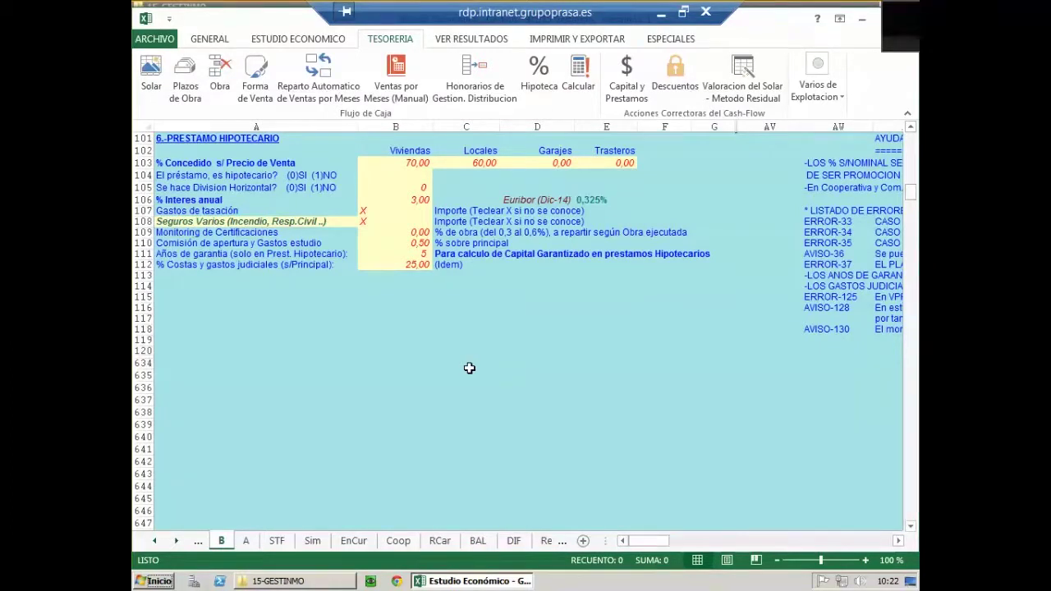
pyautogui.click(474, 41)
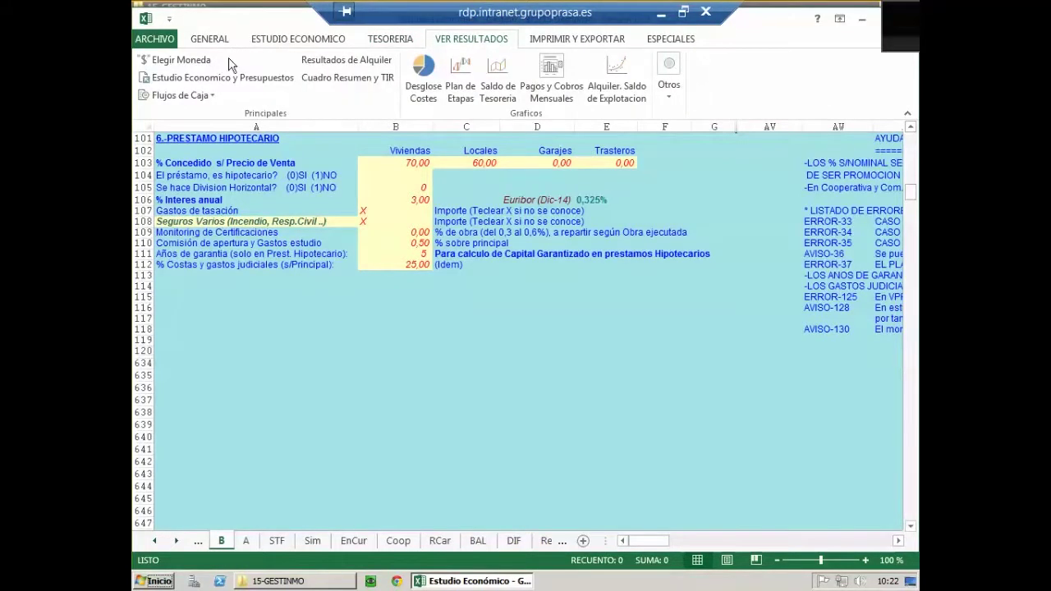
pyautogui.click(229, 80)
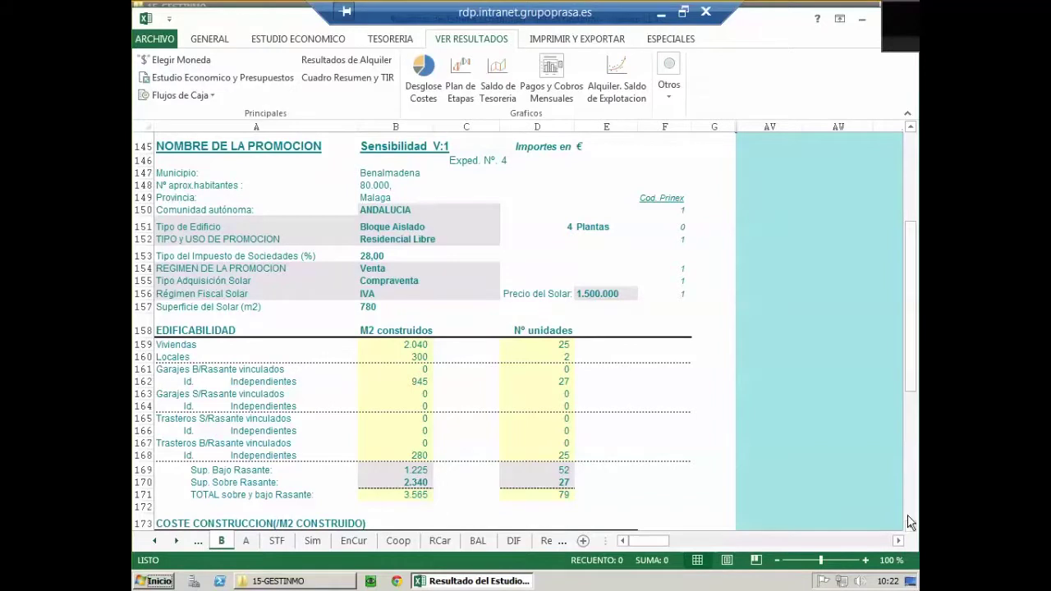
pyautogui.scroll(-10, 910, 522)
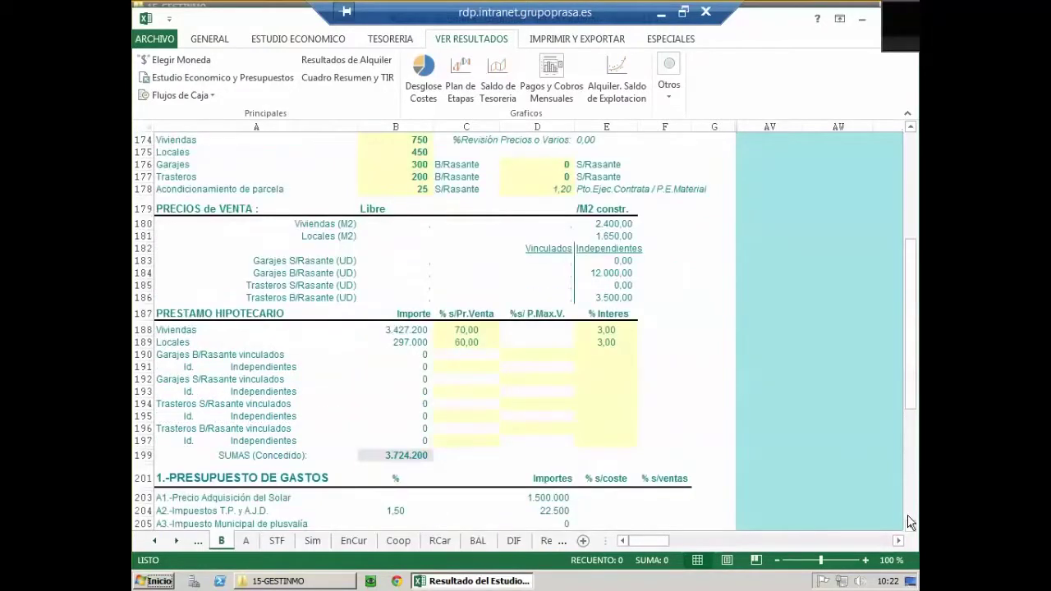
pyautogui.click(910, 521)
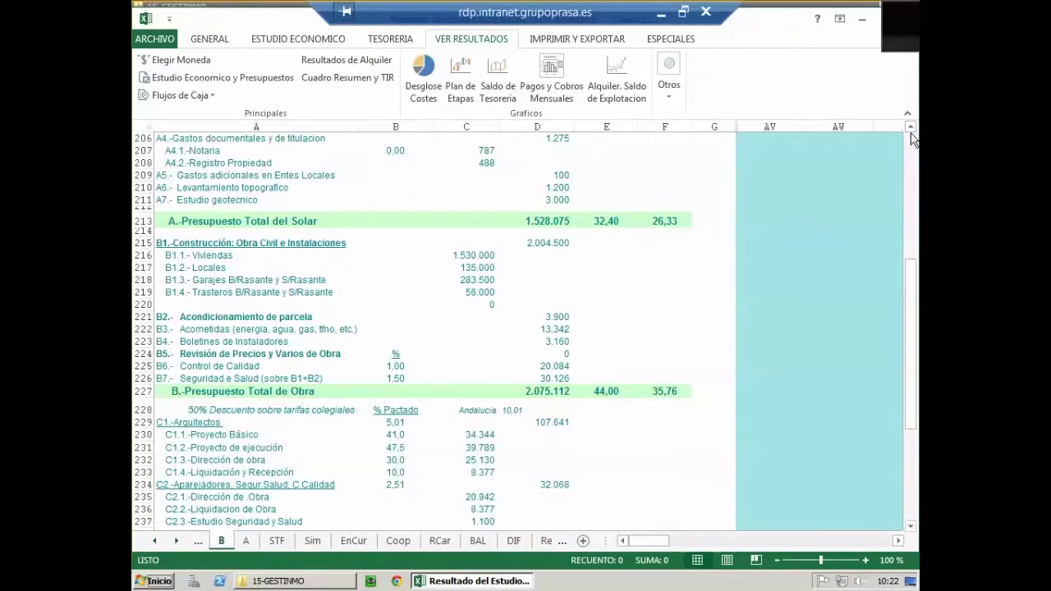
pyautogui.click(910, 128)
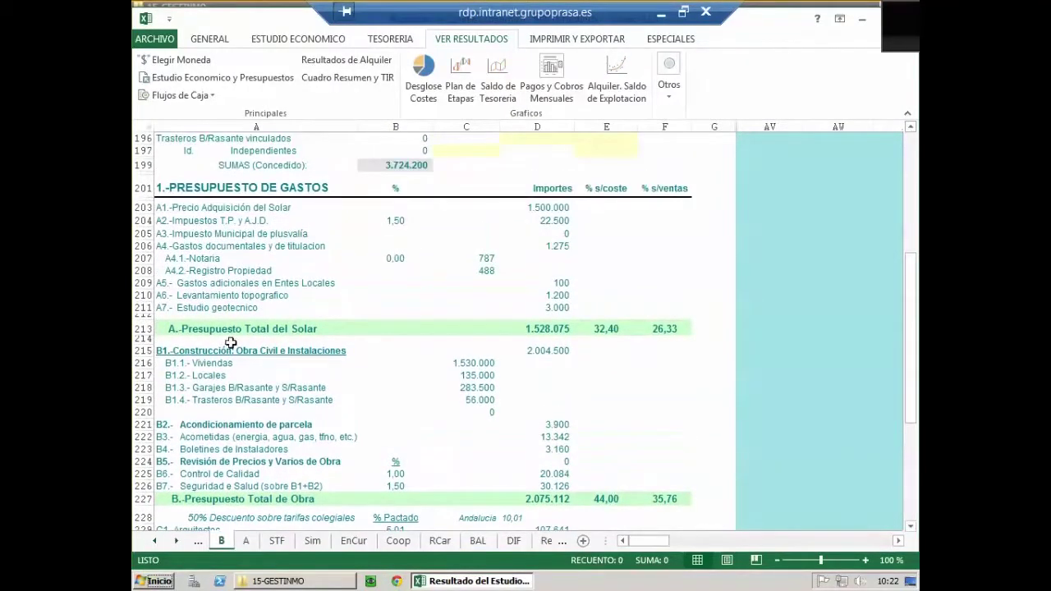
pyautogui.click(619, 329)
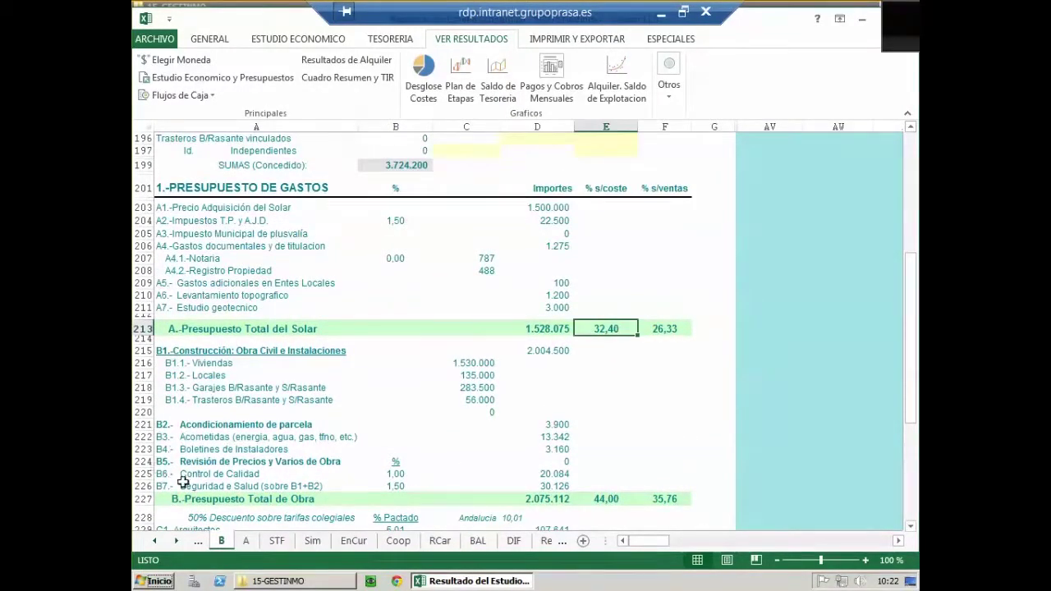
pyautogui.click(601, 499)
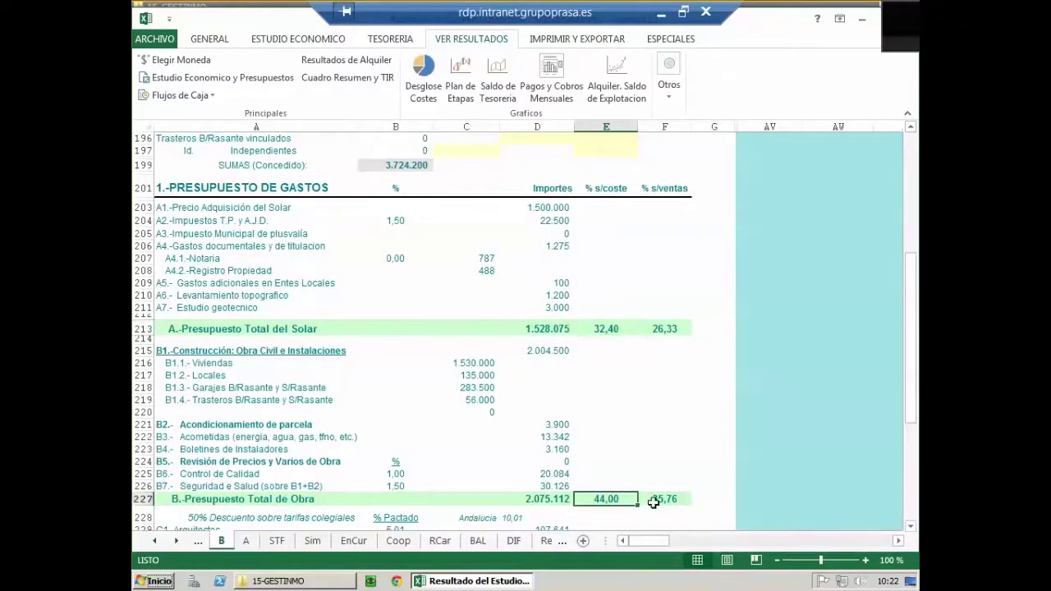
# Examine the remaining expense chapters, from professional fees to the land mortgage, mortgage loan and bridge loan interest
pyautogui.click(910, 526)
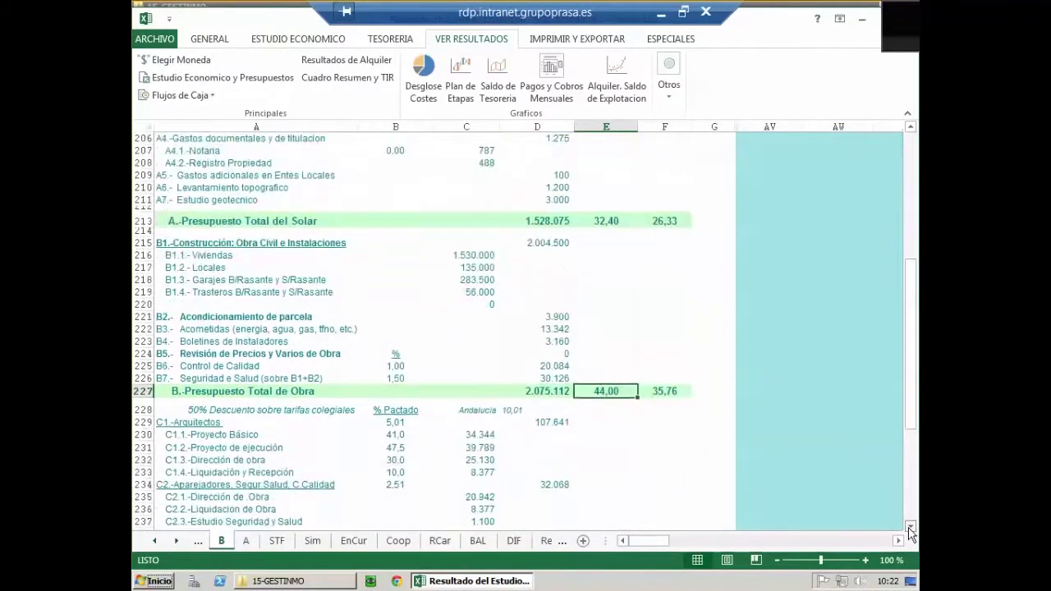
pyautogui.click(910, 528)
pyautogui.click(910, 528)
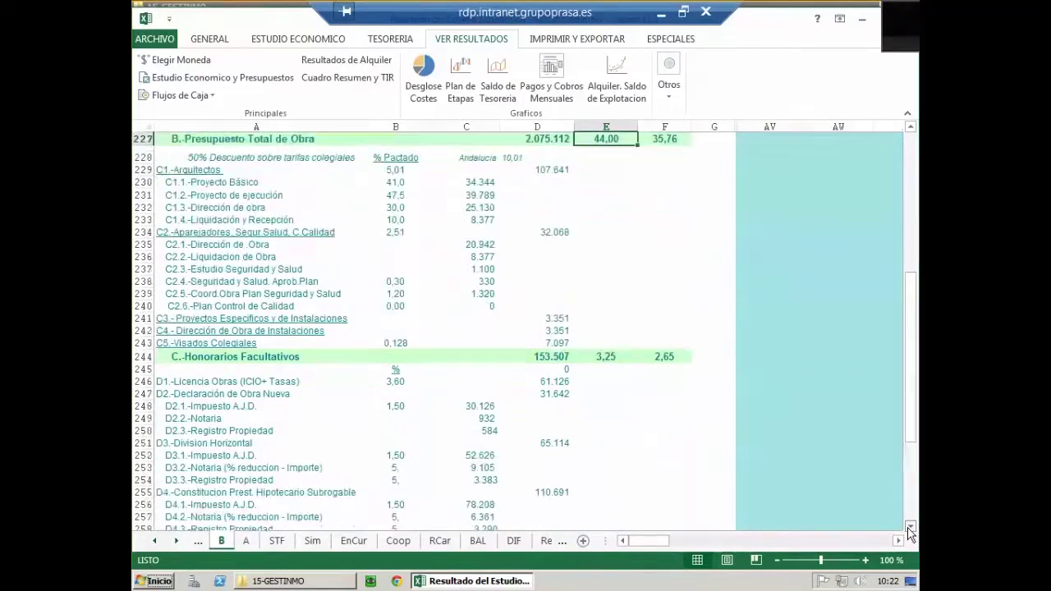
pyautogui.click(910, 528)
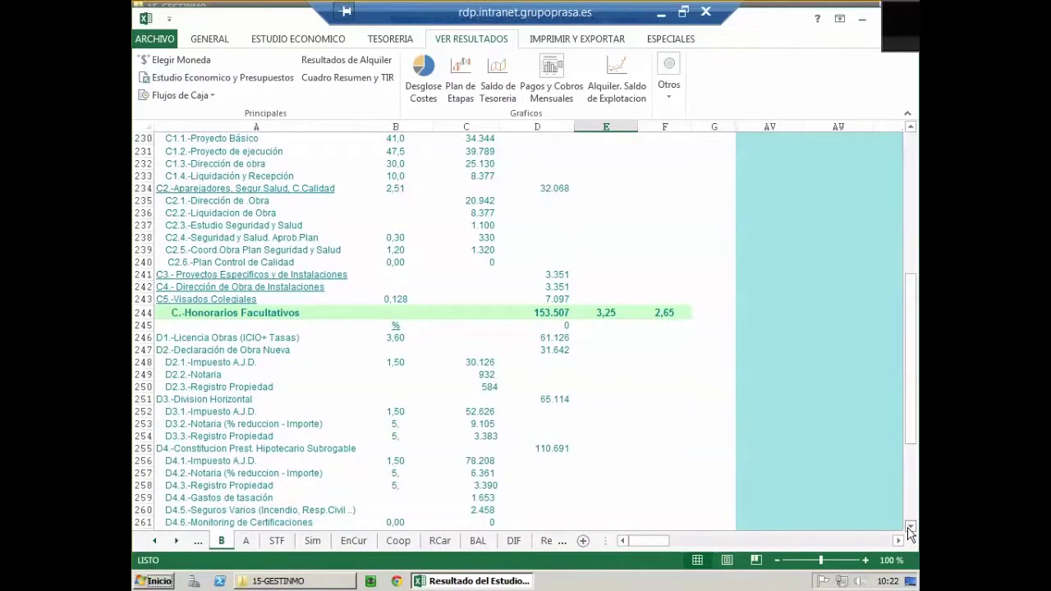
pyautogui.click(910, 515)
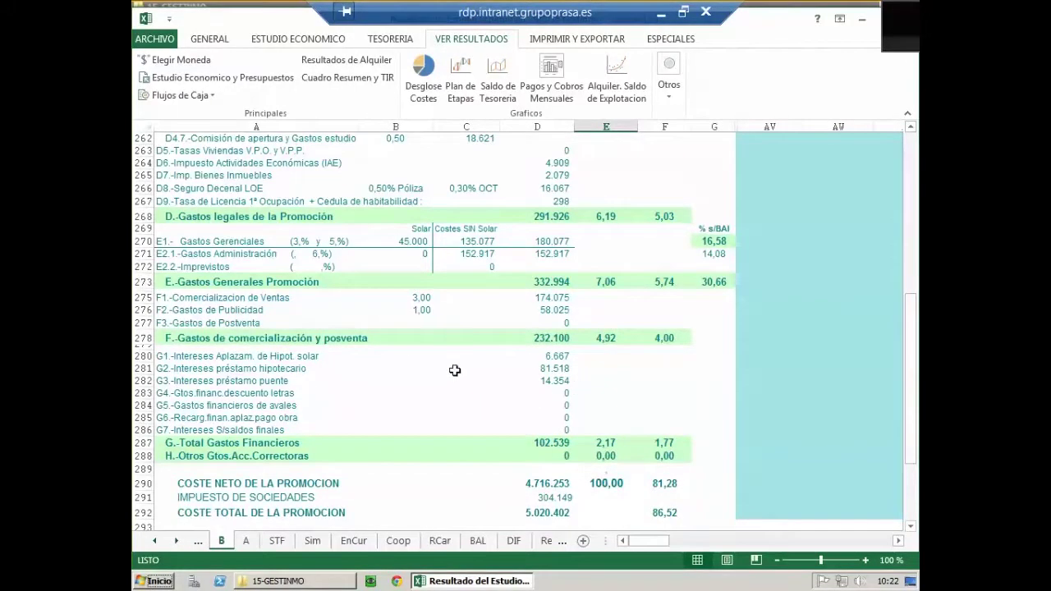
pyautogui.click(550, 356)
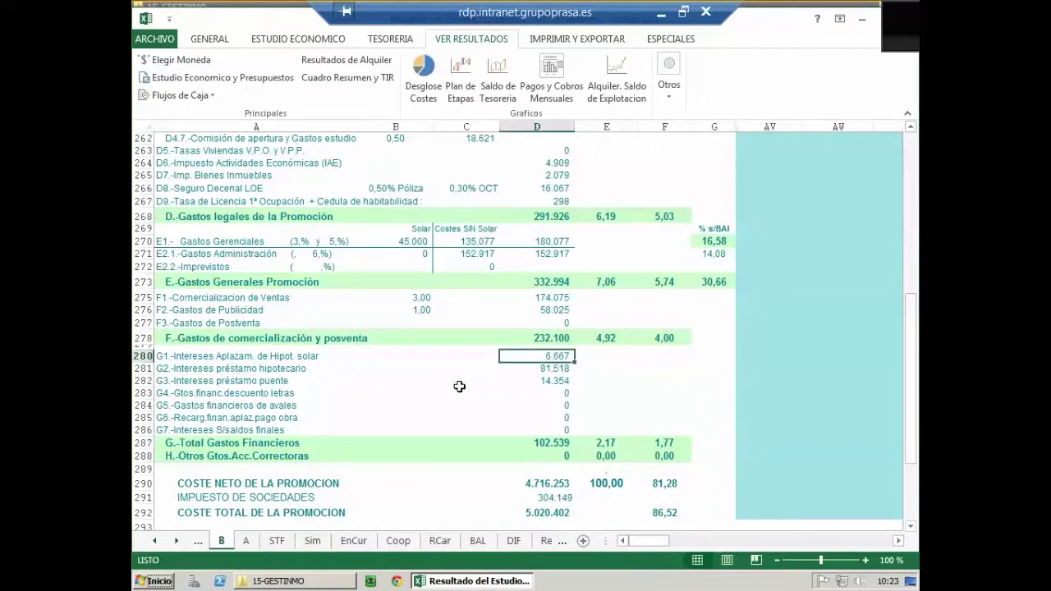
pyautogui.click(563, 370)
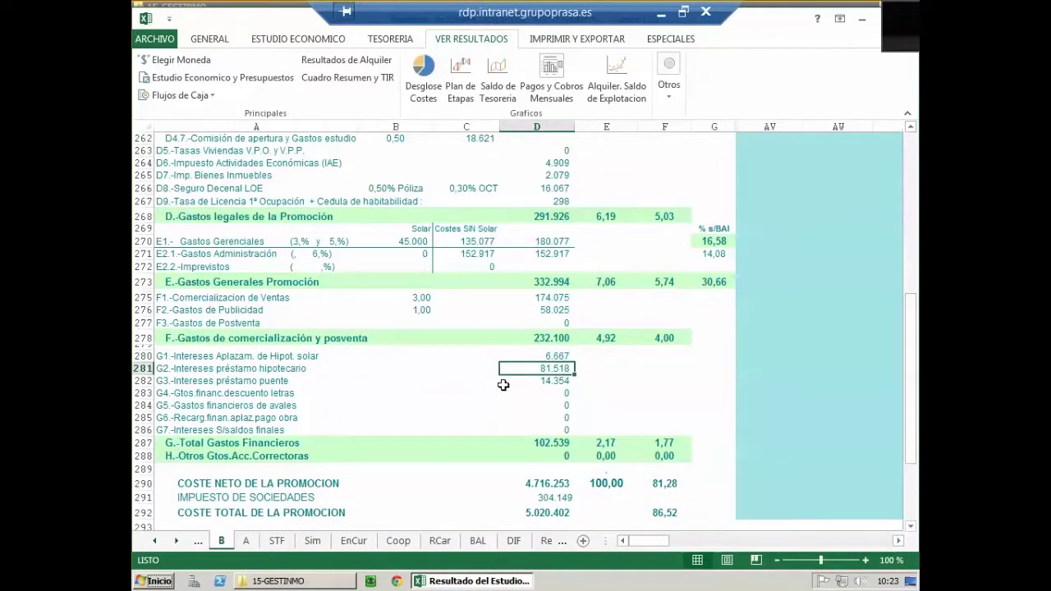
pyautogui.click(542, 383)
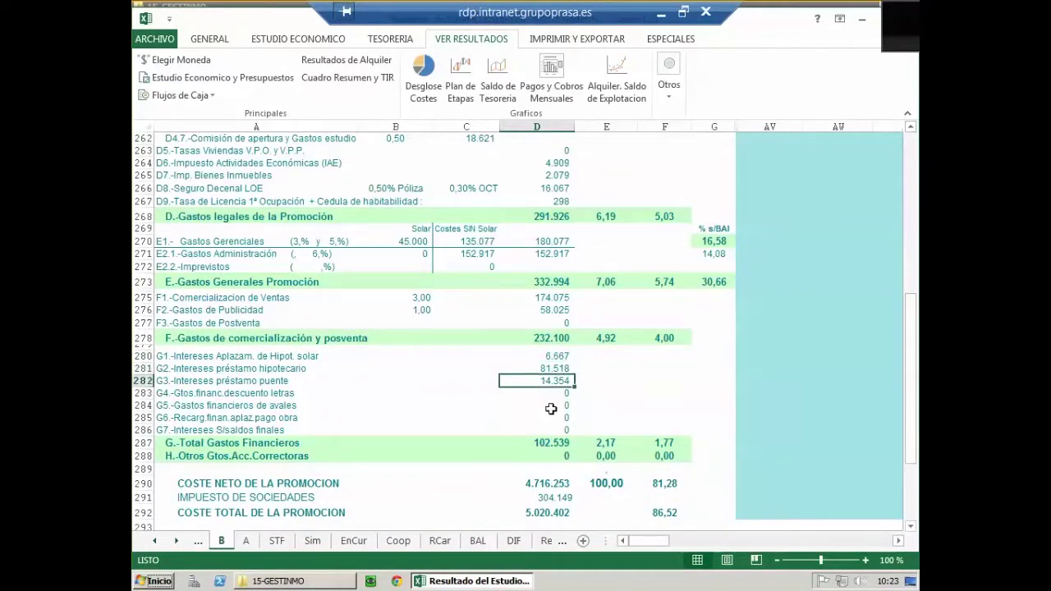
# Examine the sales structure, the pre-tax profit and gross margin ratios, and the average unit margins
pyautogui.click(911, 526)
pyautogui.click(911, 526)
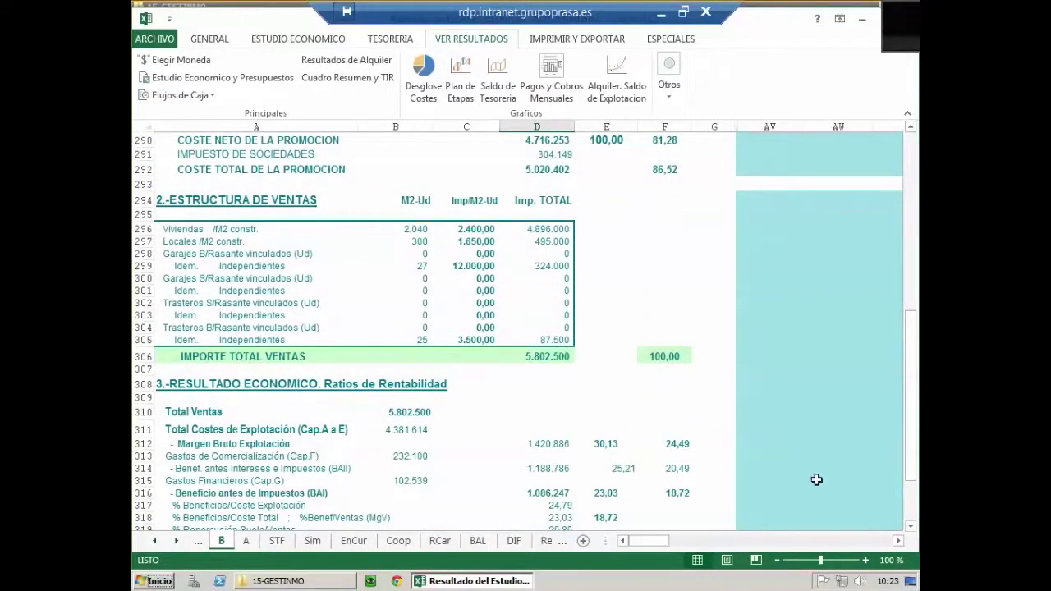
pyautogui.click(911, 526)
pyautogui.click(911, 525)
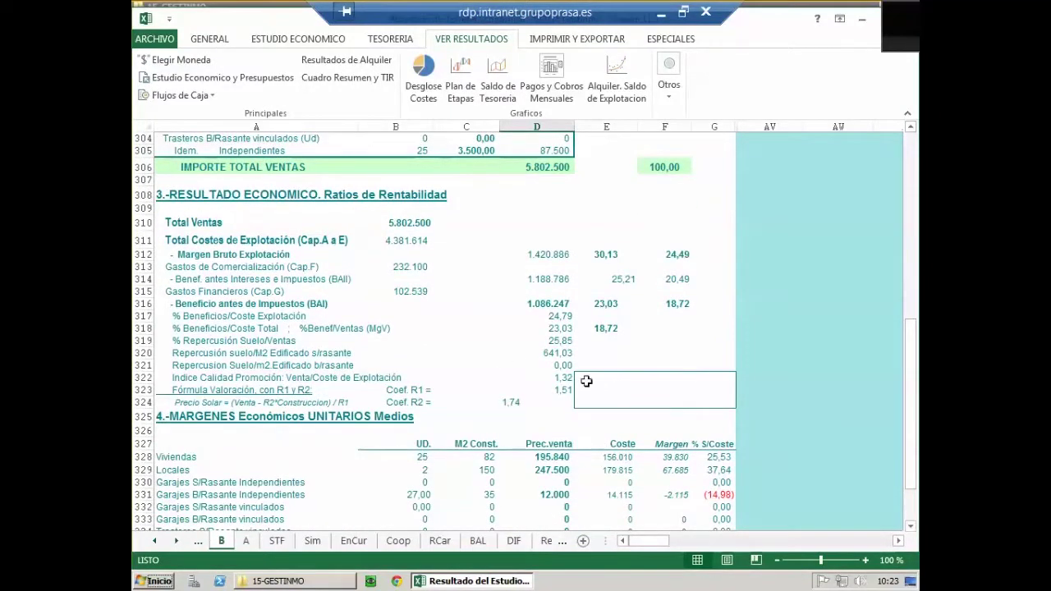
pyautogui.click(605, 305)
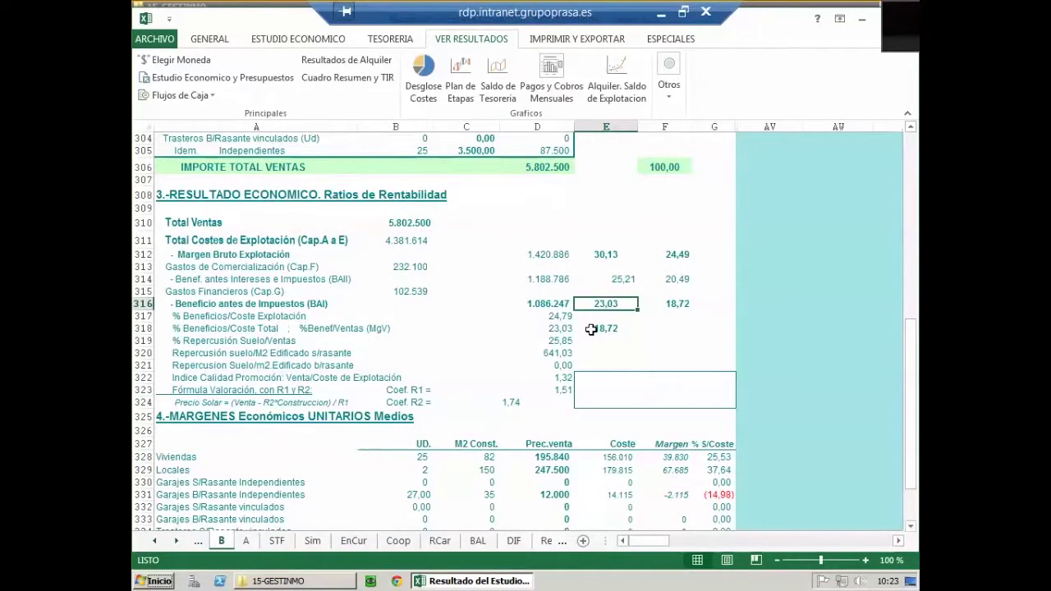
pyautogui.click(591, 328)
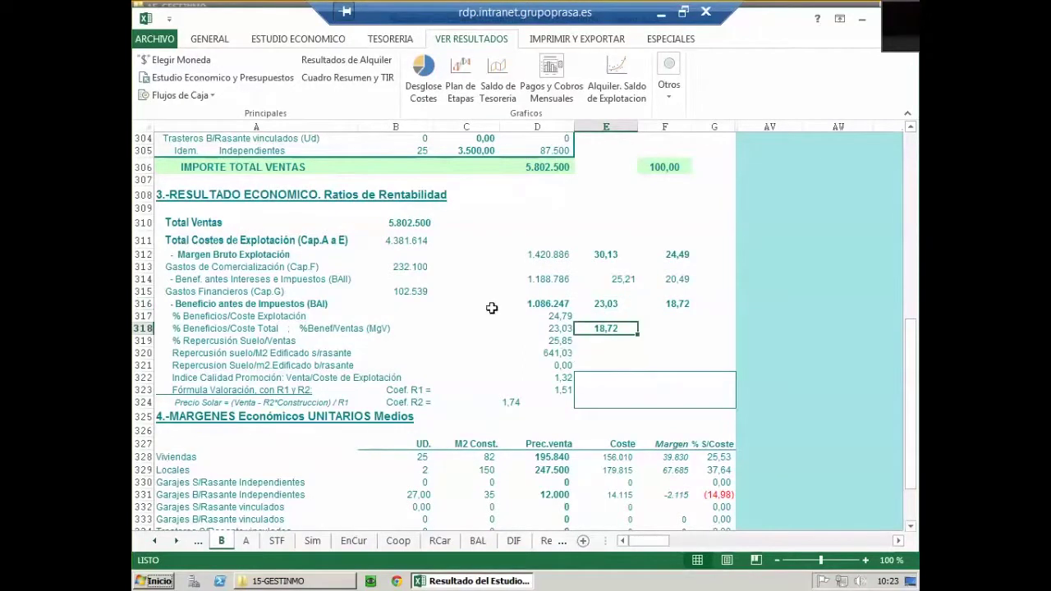
pyautogui.click(593, 255)
pyautogui.scroll(-4, 910, 532)
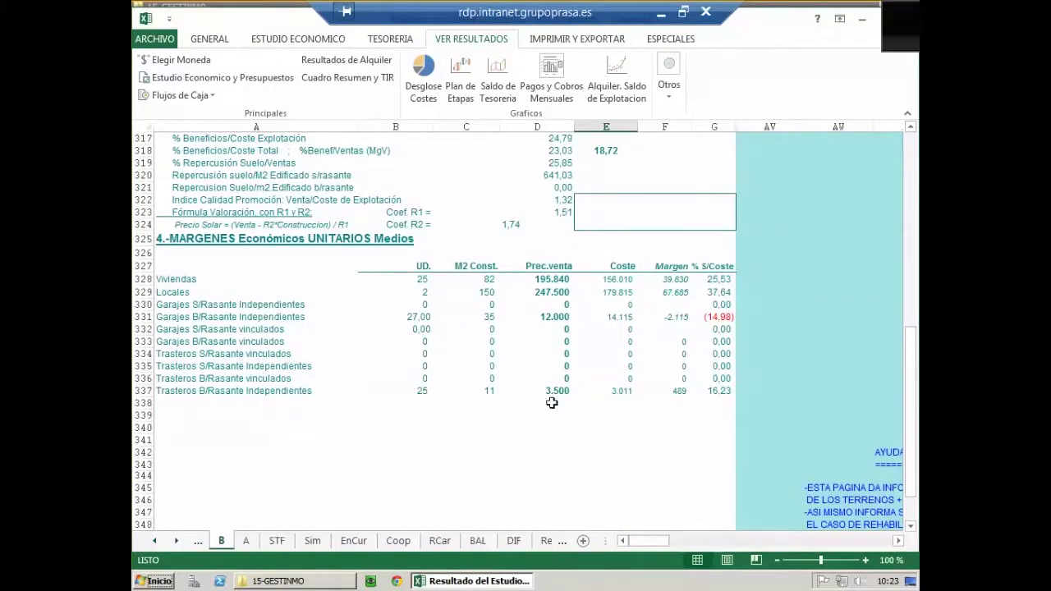
# Review the cash-flow input data for the land payment conditions and the construction schedule
pyautogui.click(400, 40)
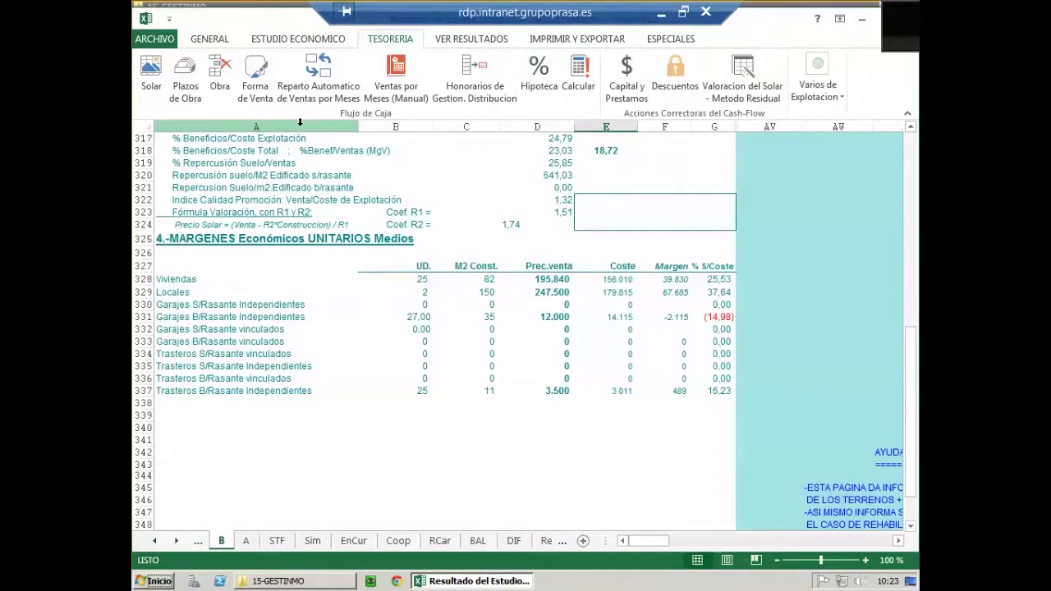
pyautogui.click(151, 74)
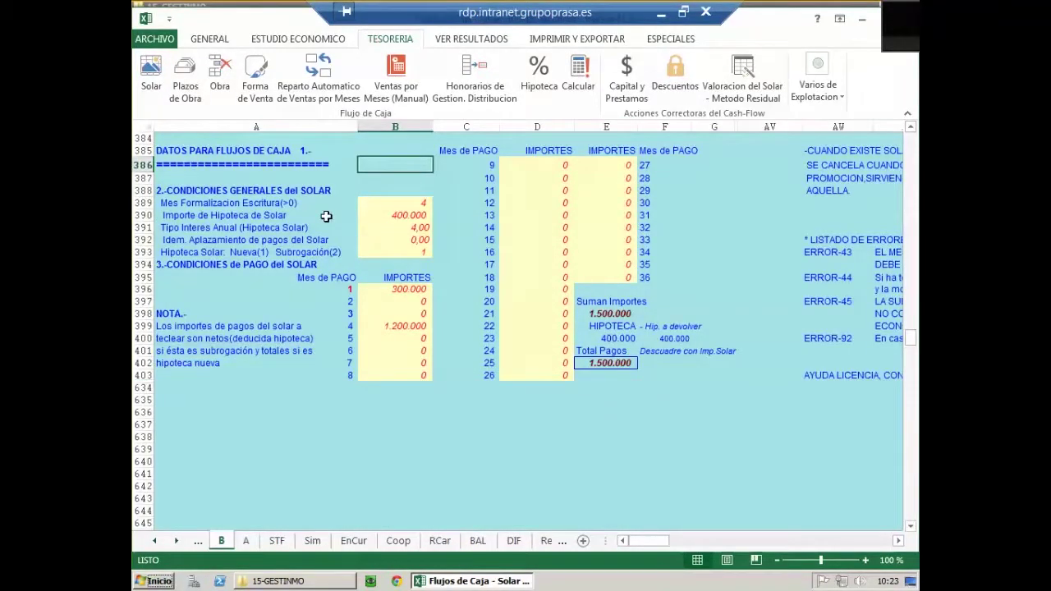
pyautogui.click(220, 92)
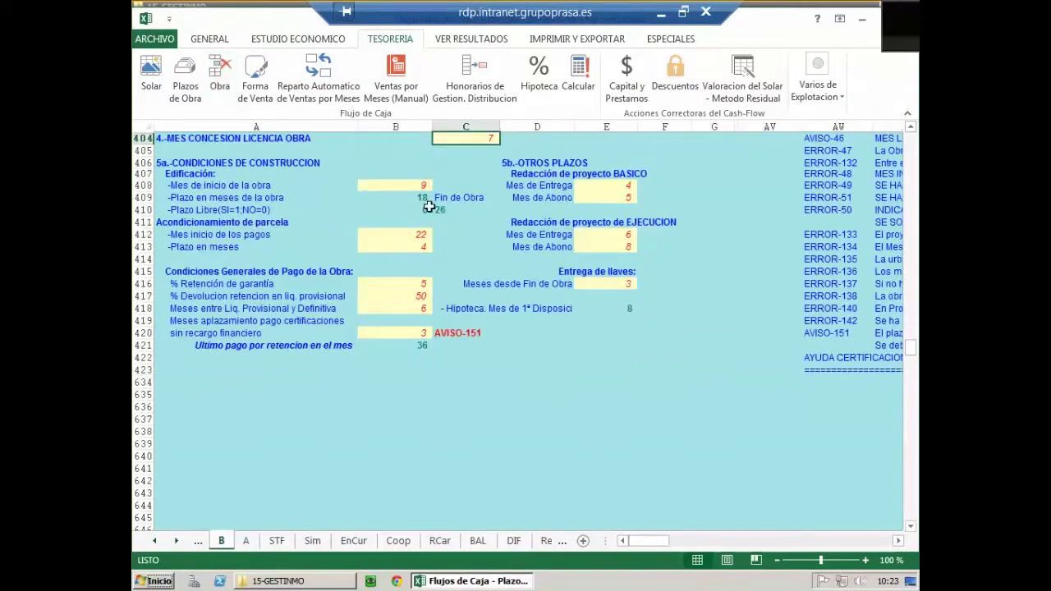
# Review the monthly sales breakdown by unit type and display the chart of the accumulated treasury balance
pyautogui.click(396, 82)
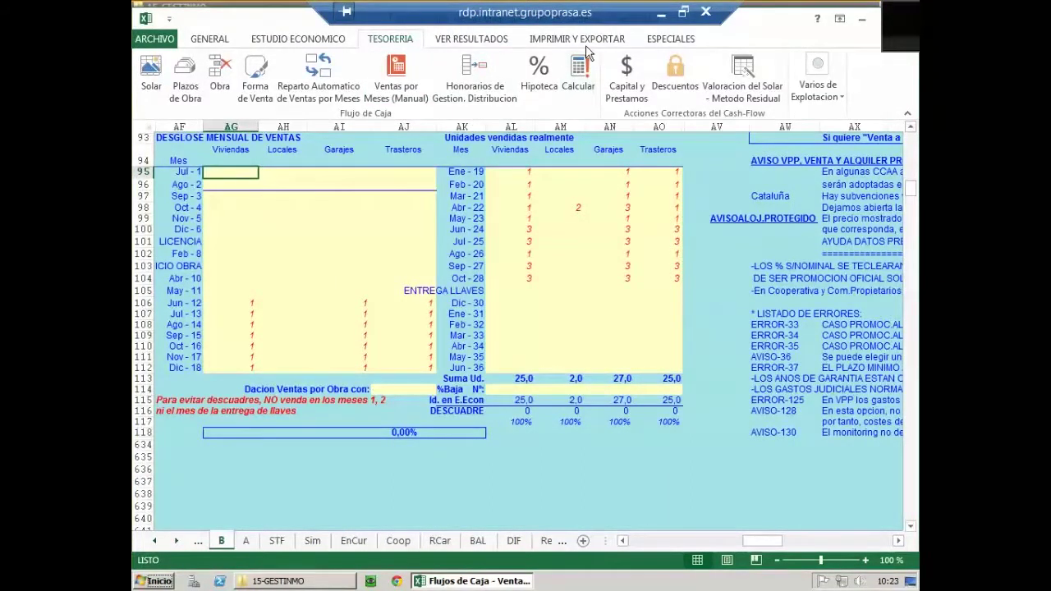
pyautogui.click(492, 46)
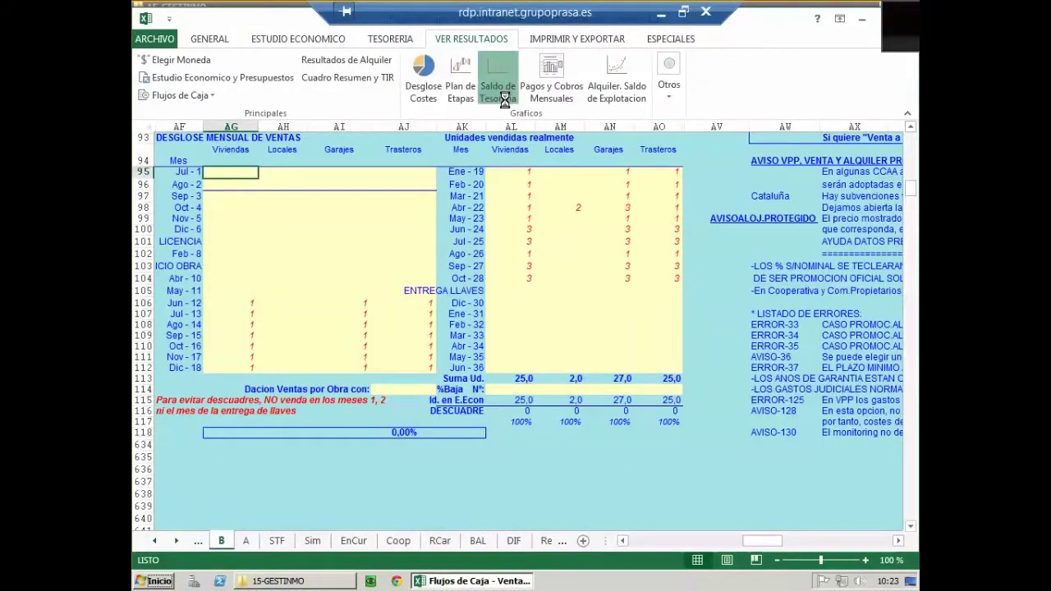
pyautogui.click(497, 82)
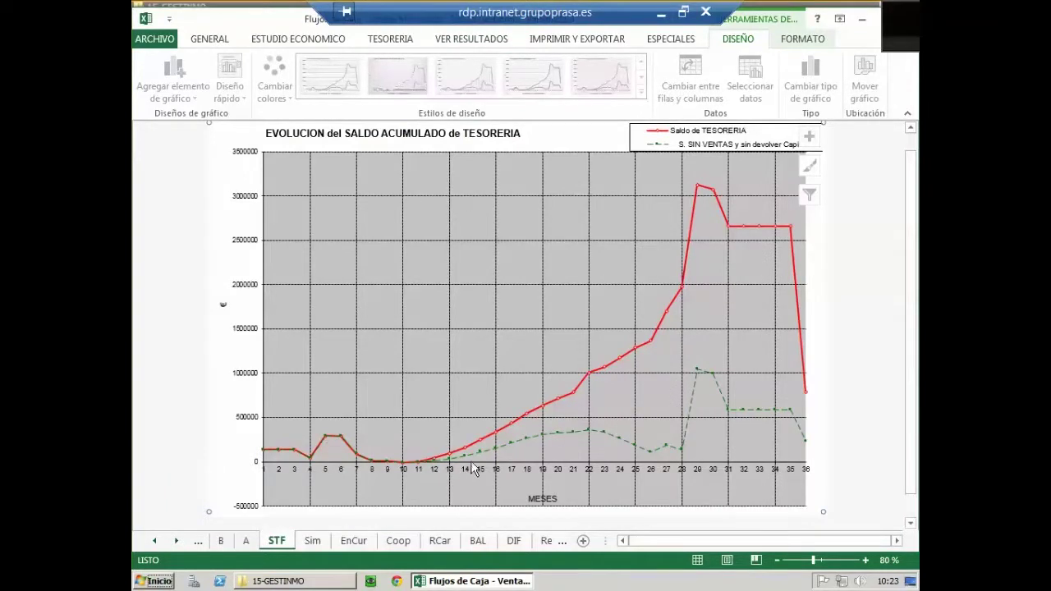
# Review the equity disbursements and bridge loans among the cash-flow corrective actions
pyautogui.click(213, 41)
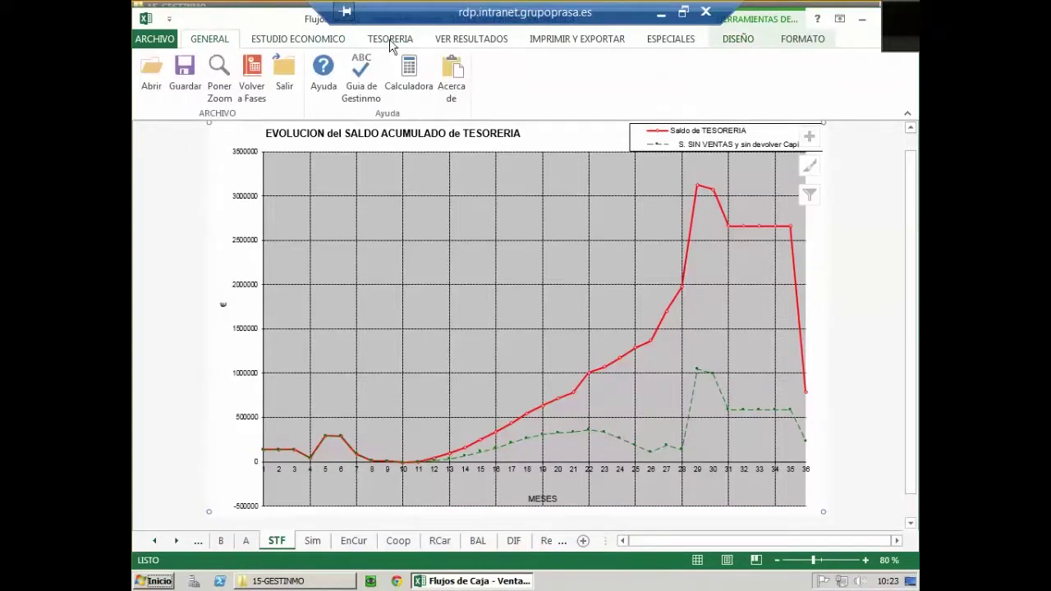
pyautogui.click(479, 45)
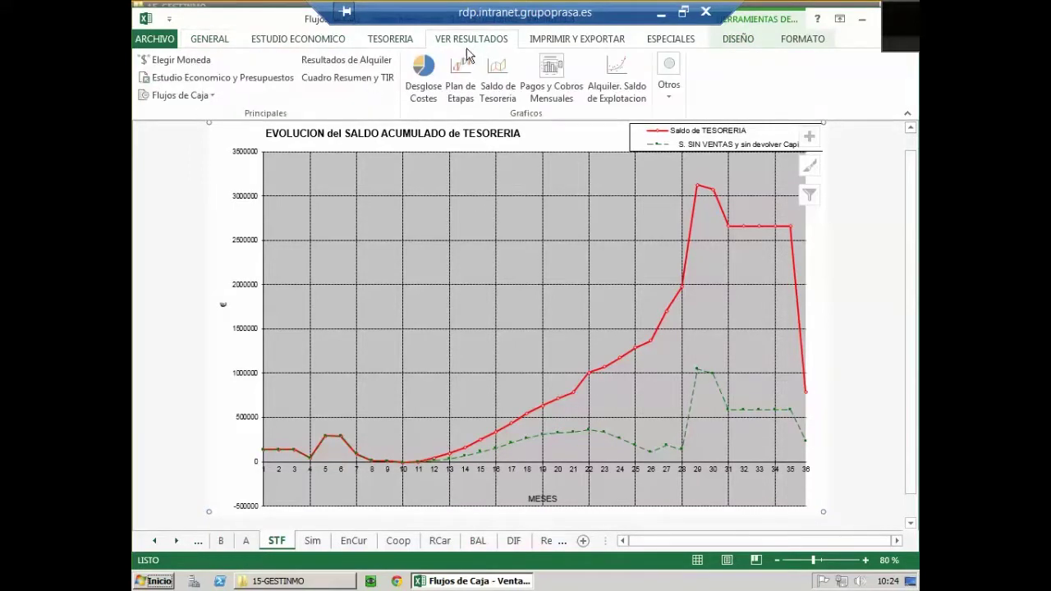
pyautogui.click(392, 45)
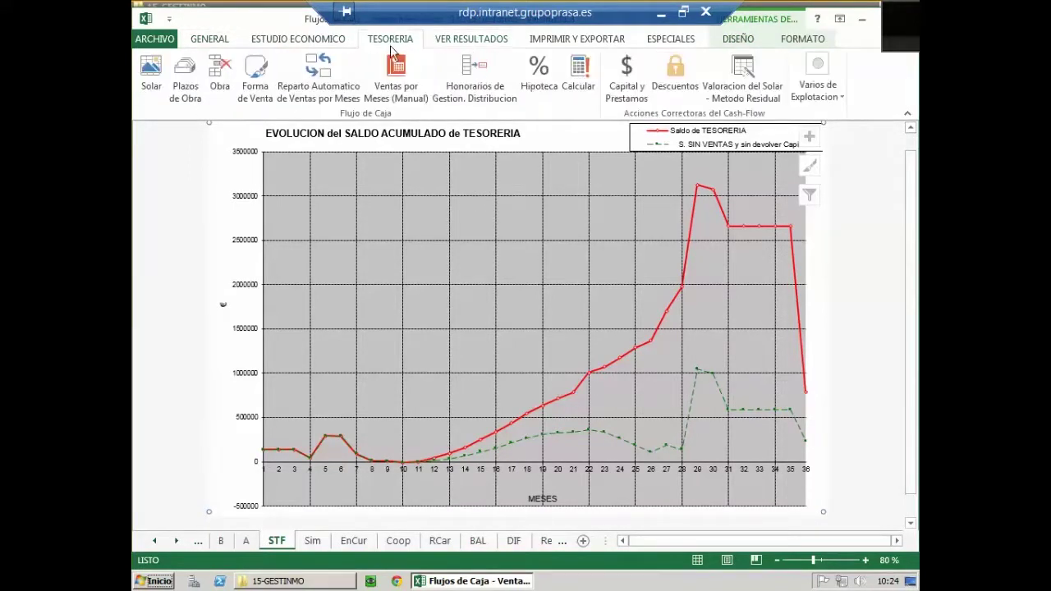
pyautogui.click(633, 93)
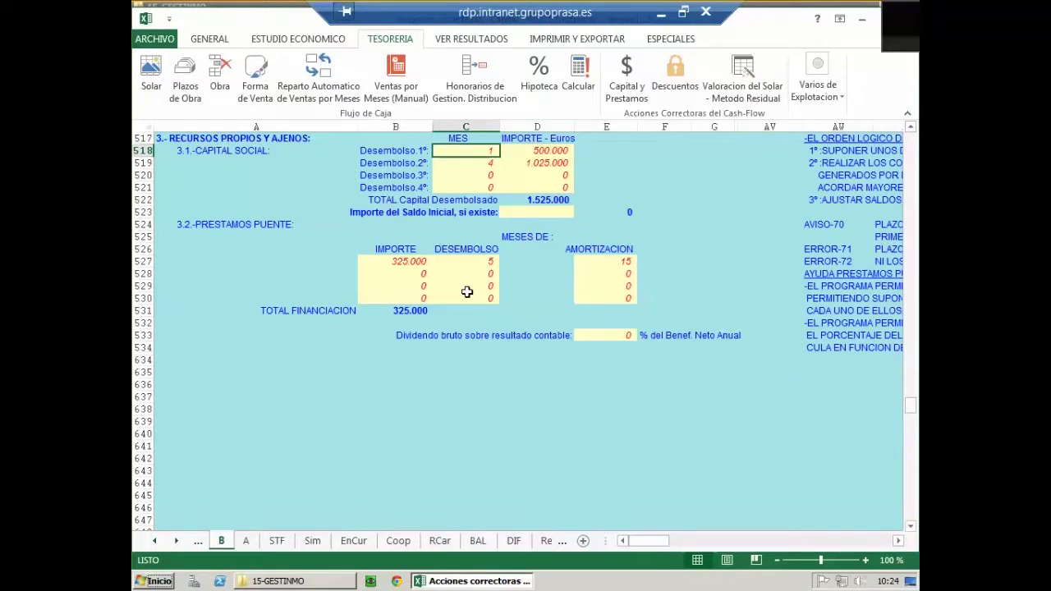
# Generate the summary table and TIR, calculating the VAN with annual discount rates of 8, 15 and 25%
pyautogui.click(465, 39)
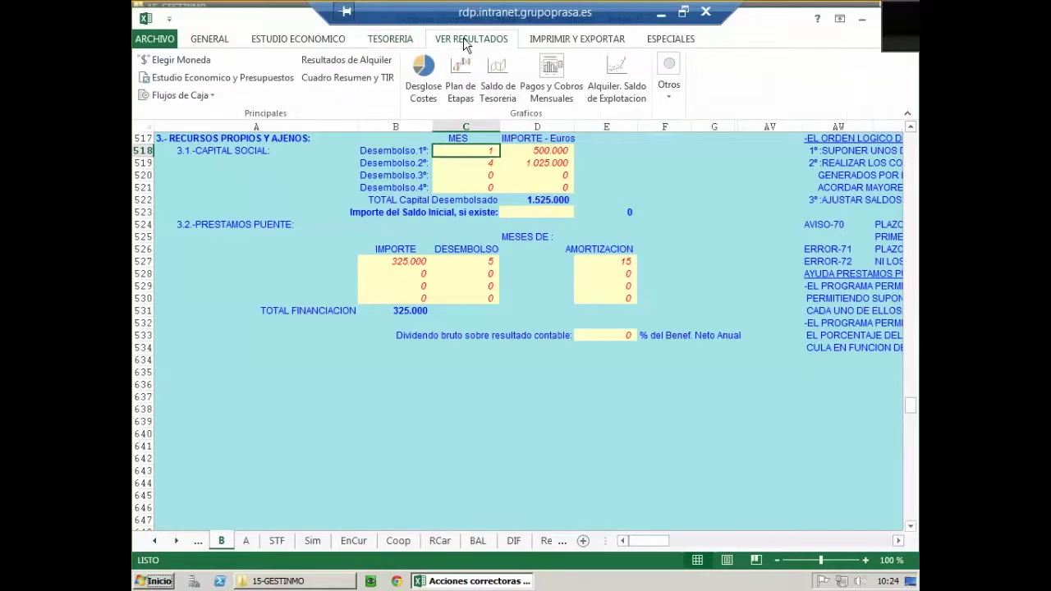
pyautogui.click(343, 83)
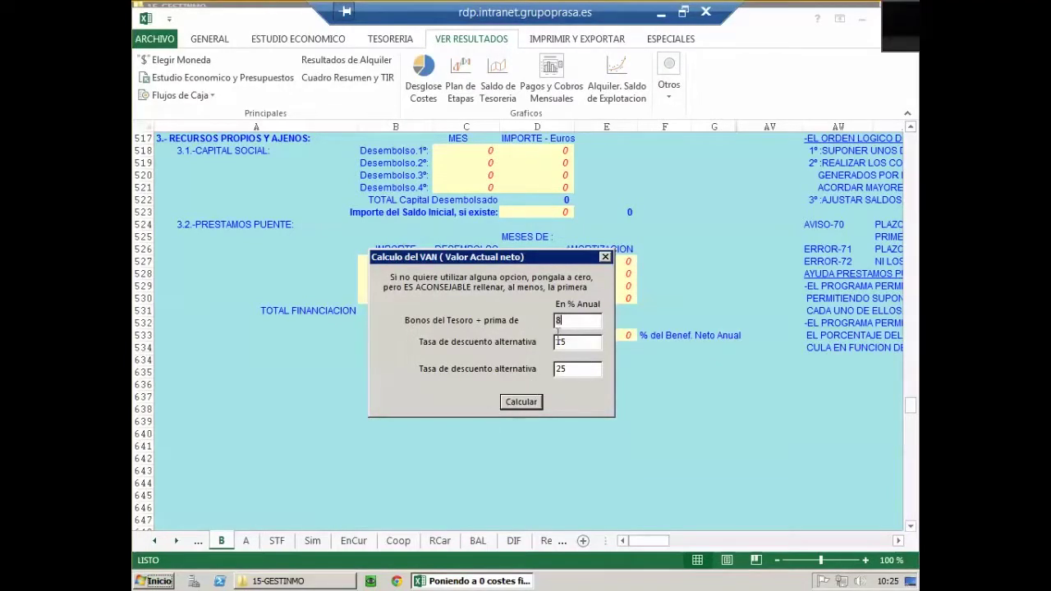
pyautogui.click(521, 402)
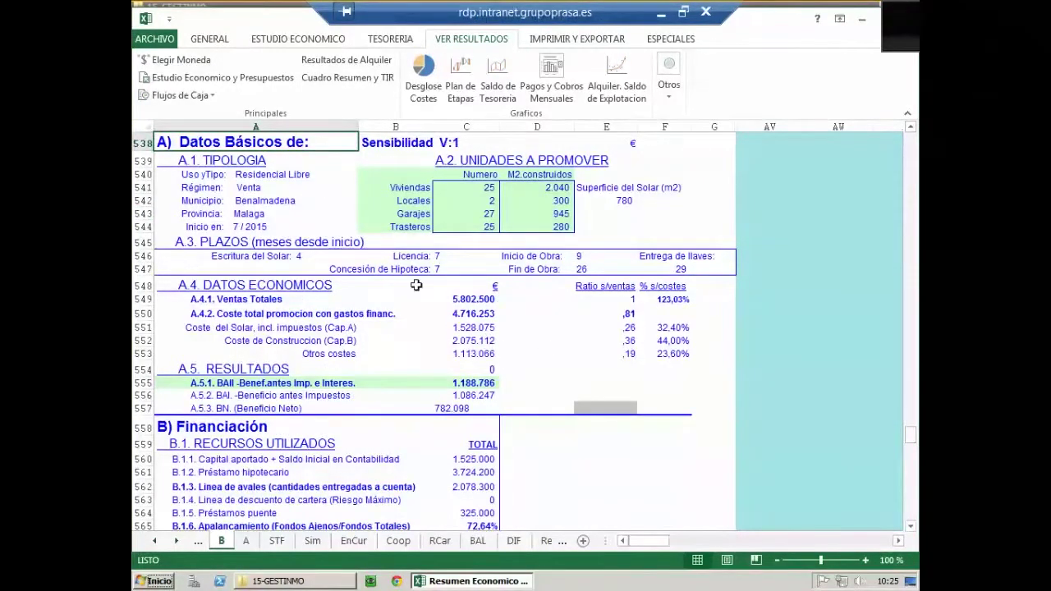
# Examine the summary's total sales, promotion costs, financing and financial expenses, and the operation's internal rate of return
pyautogui.click(462, 301)
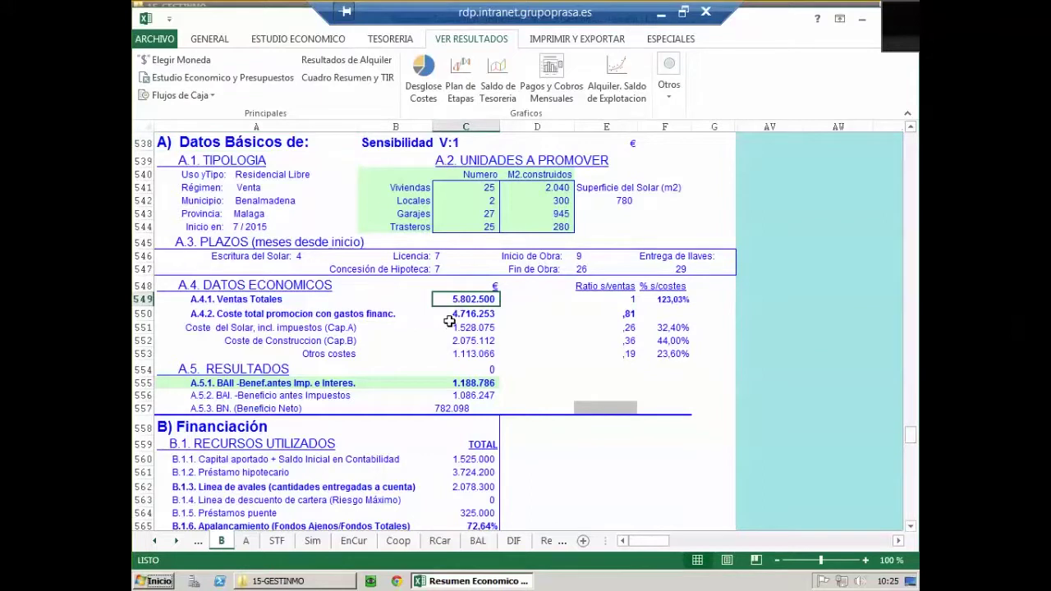
pyautogui.moveTo(450, 315); pyautogui.dragTo(456, 327)
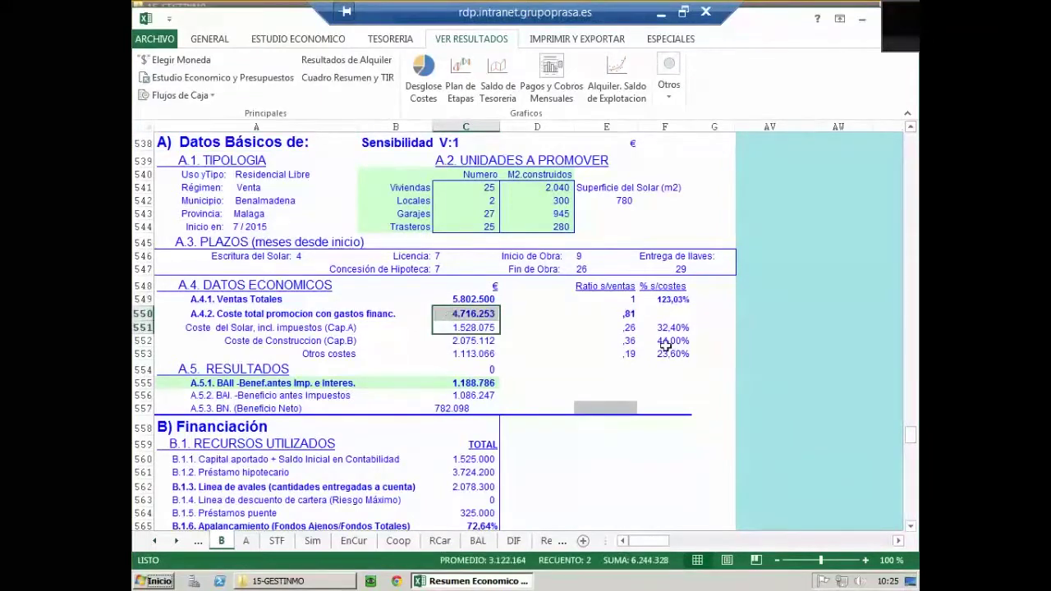
pyautogui.click(910, 526)
pyautogui.scroll(-4, 910, 527)
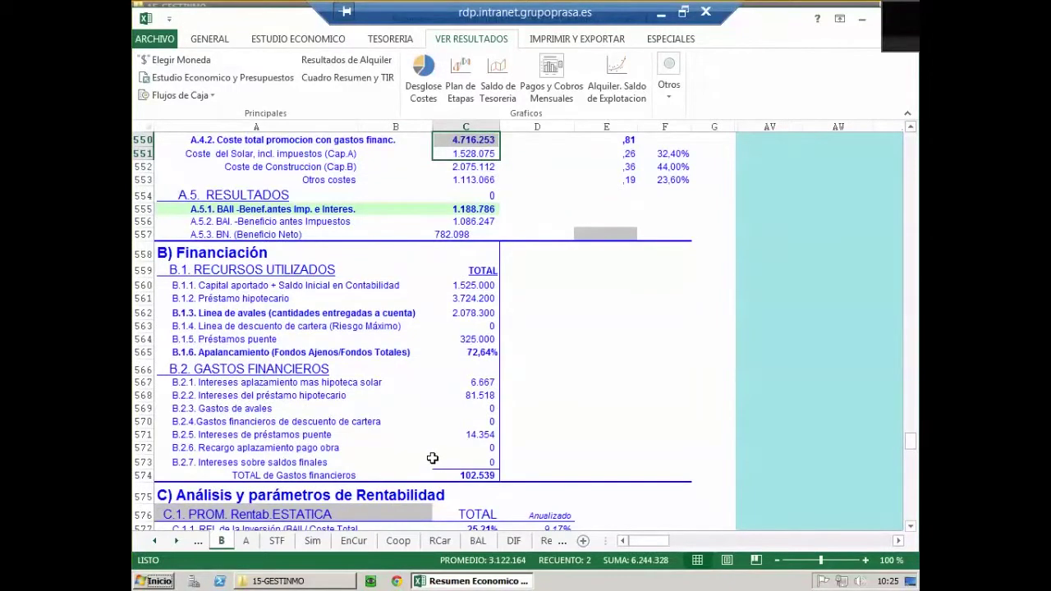
pyautogui.moveTo(912, 528); pyautogui.dragTo(910, 528)
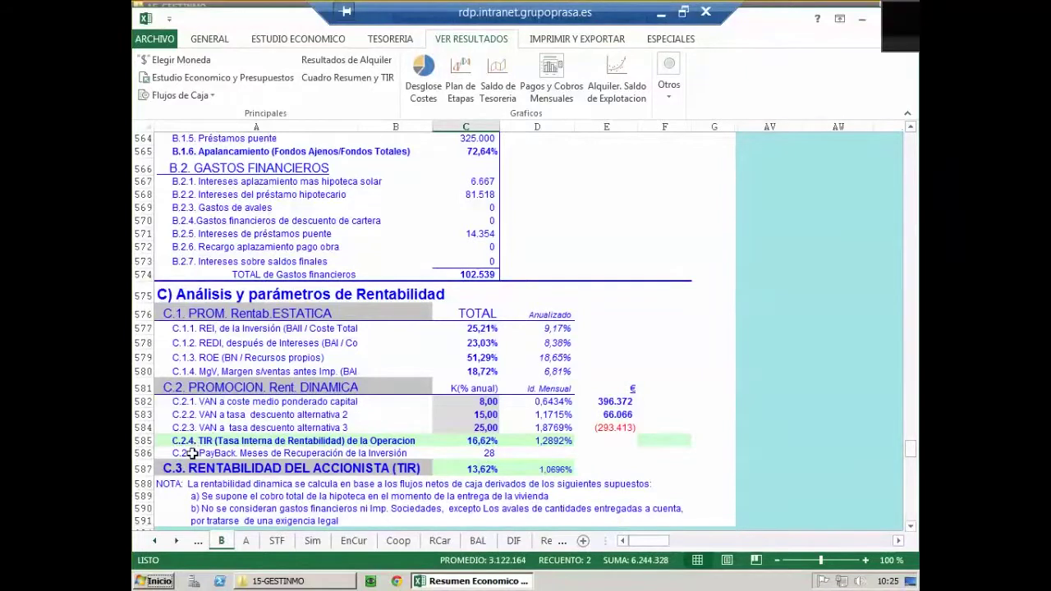
pyautogui.click(481, 441)
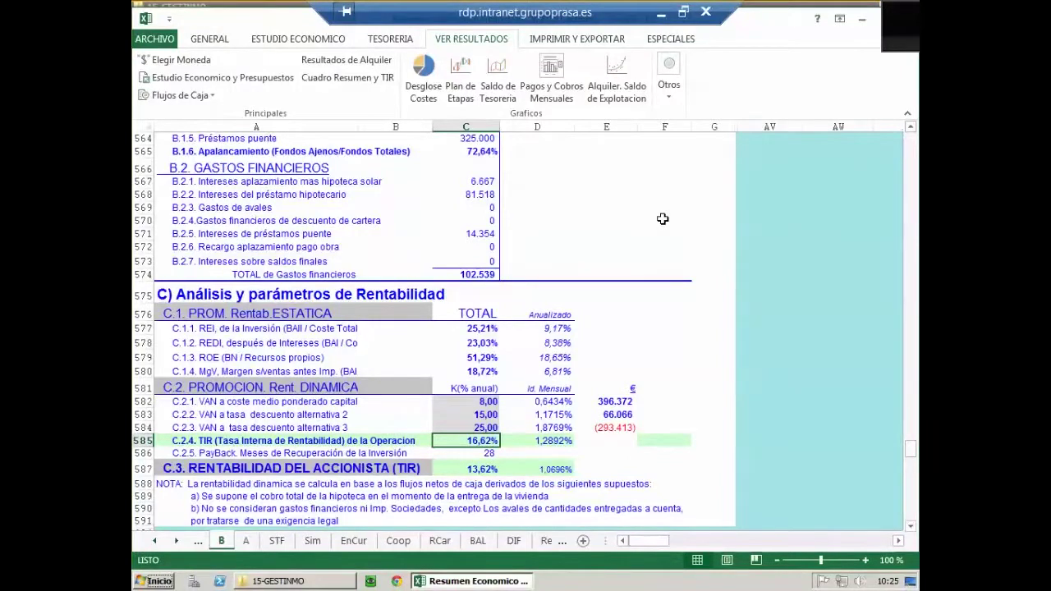
# Examine the summary's profit before interest and taxes, profit before taxes, and net profit
pyautogui.click(910, 128)
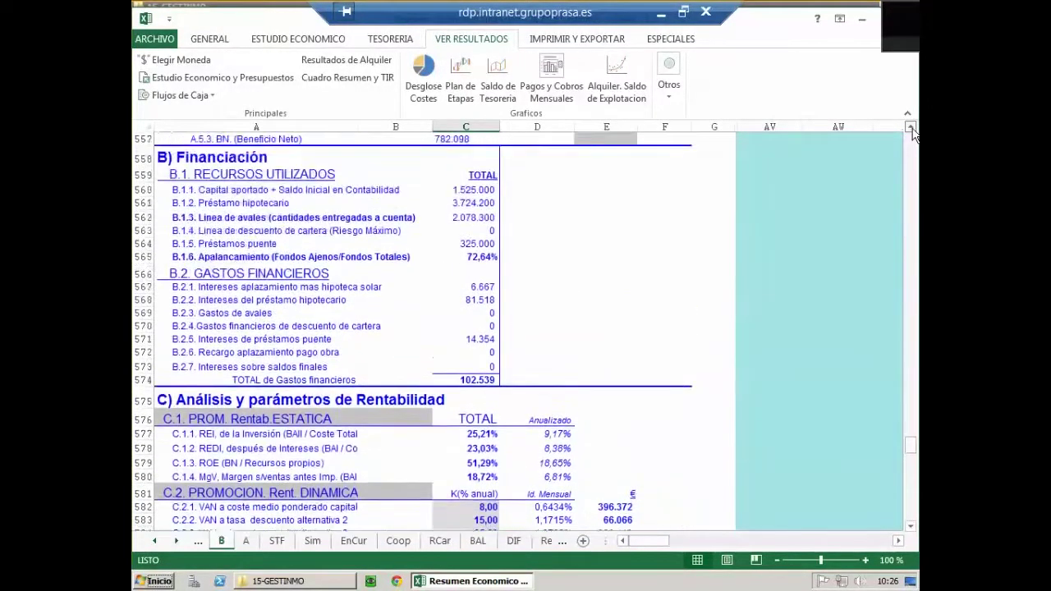
pyautogui.click(462, 266)
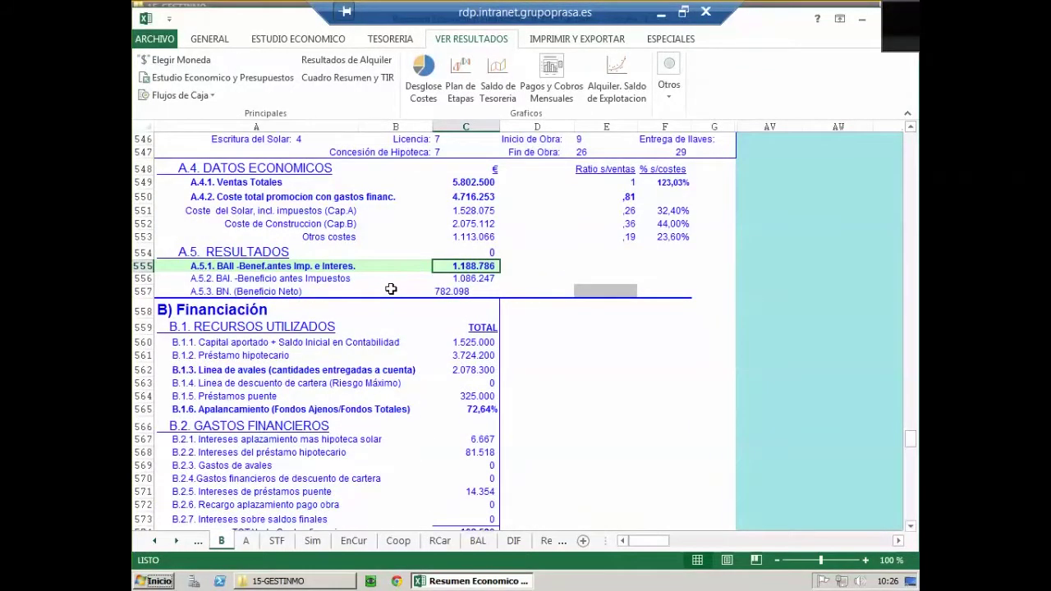
pyautogui.click(469, 280)
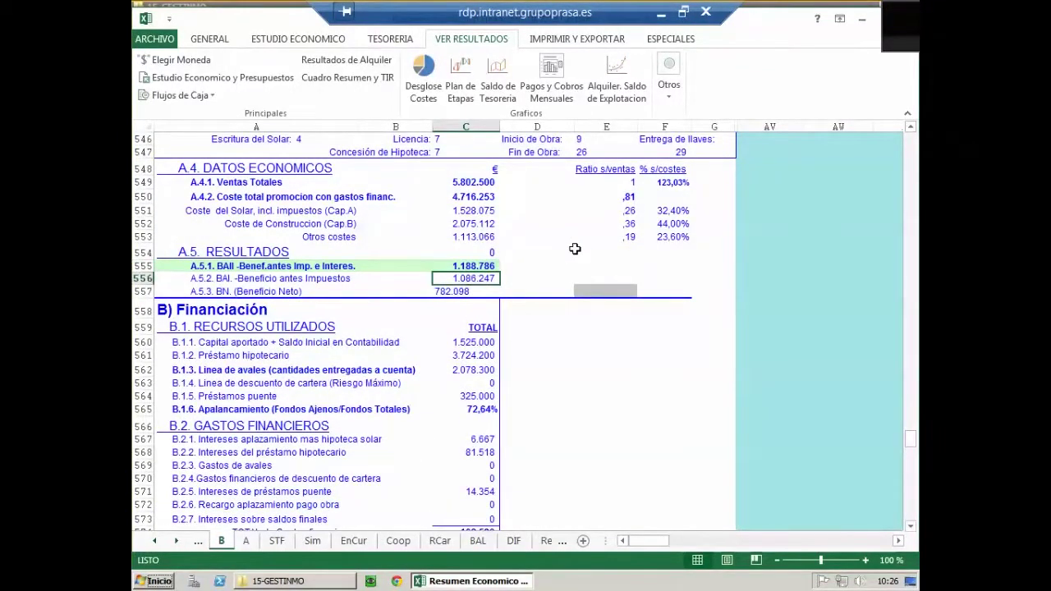
pyautogui.click(442, 293)
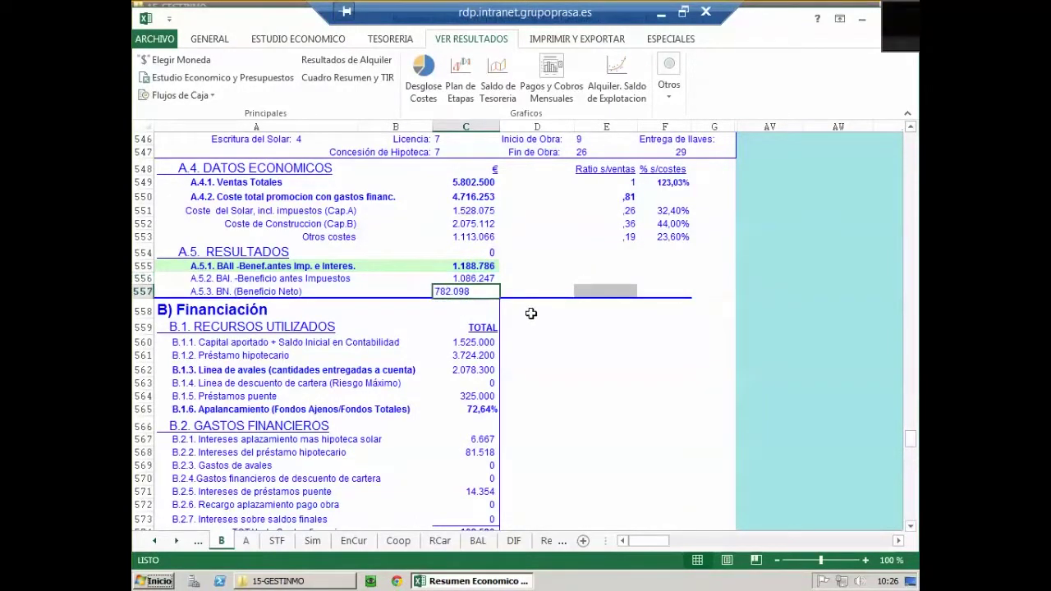
# Examine the profitability analysis, comparing the pre-tax margin on sales with the operation's TIR
pyautogui.click(912, 511)
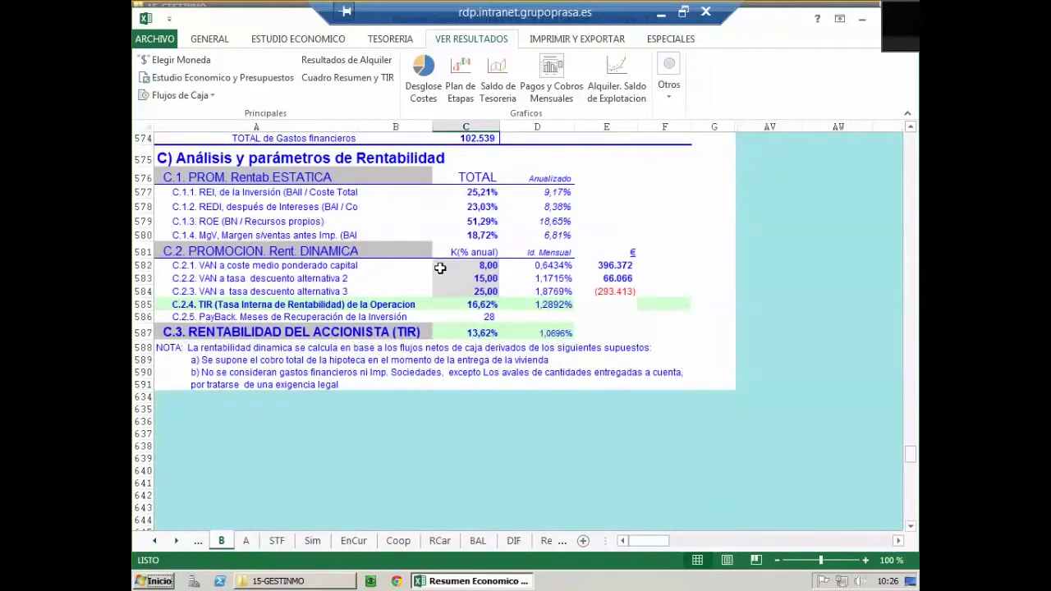
pyautogui.click(489, 236)
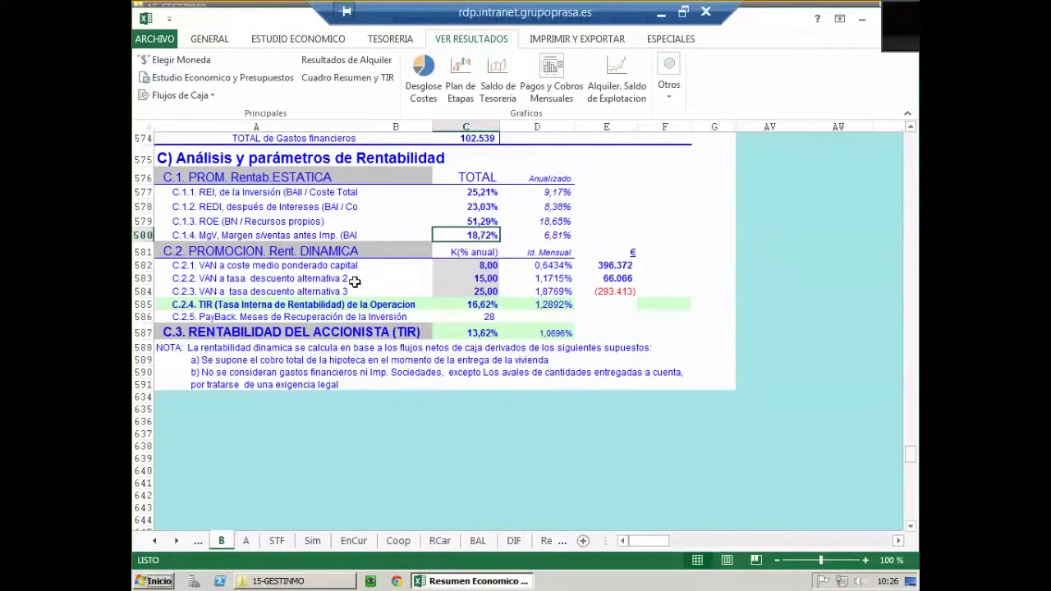
pyautogui.click(485, 307)
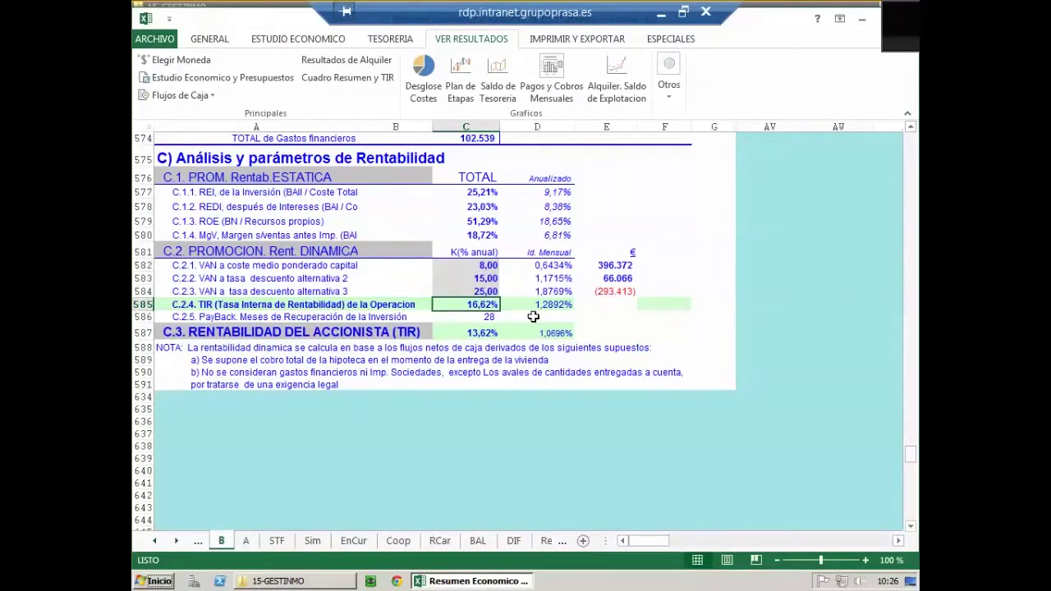
pyautogui.click(577, 39)
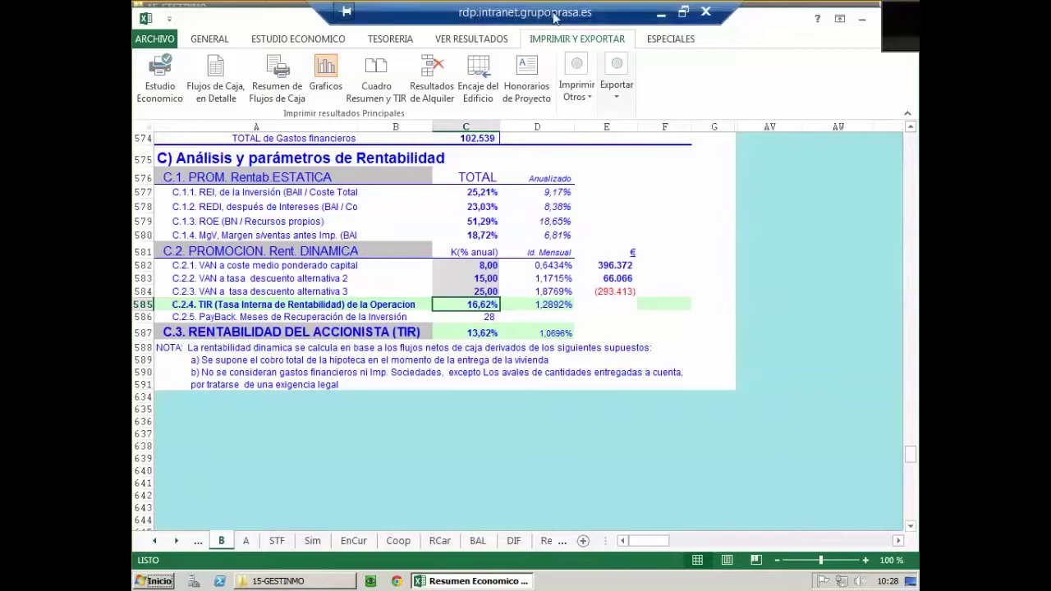
pyautogui.click(269, 38)
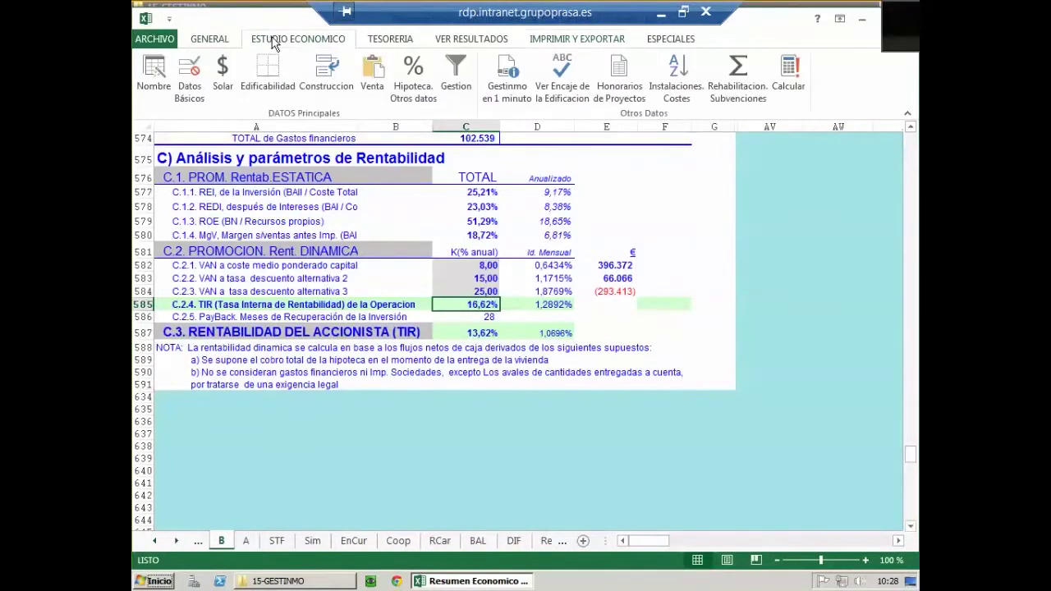
pyautogui.click(397, 39)
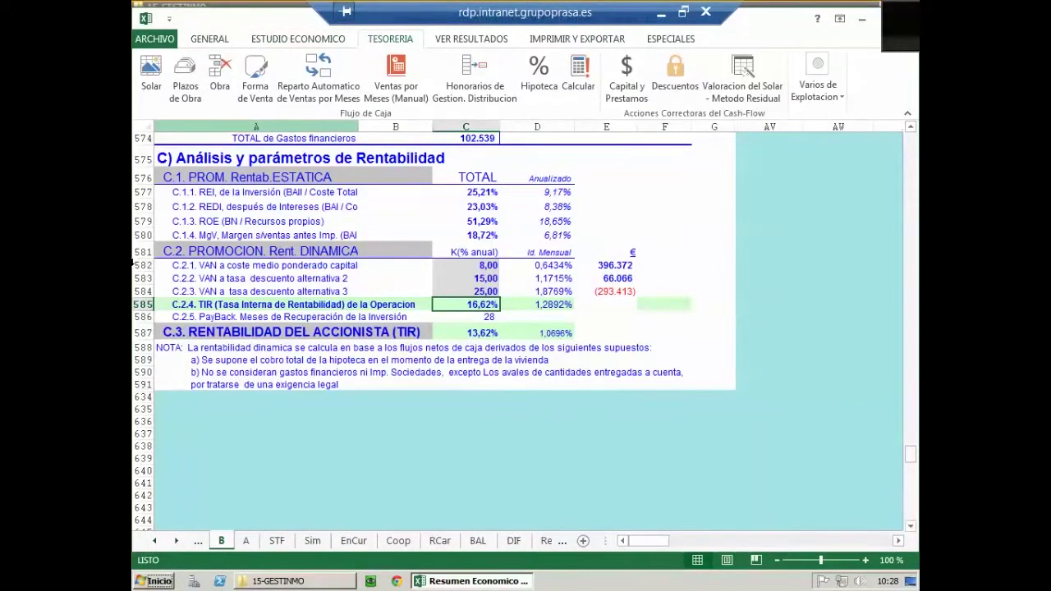